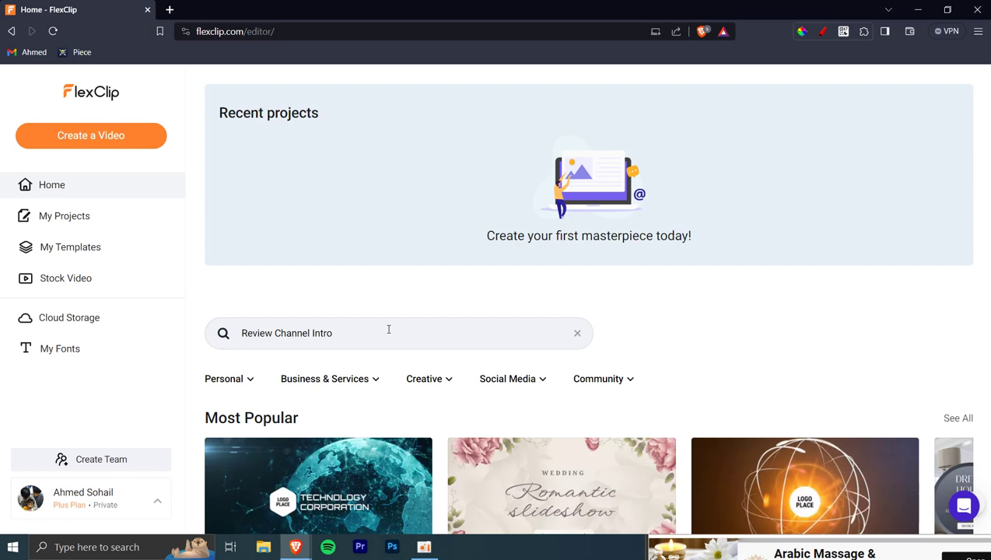
Step: Put the FlexClip home page in full screen with F11 and scroll through its template rows
{"action": "scroll", "coordinate": [389, 331], "scroll_direction": "down", "scroll_amount": 3}
{"action": "scroll", "coordinate": [394, 336], "scroll_direction": "up", "scroll_amount": 3}
{"action": "key", "text": "F11"}
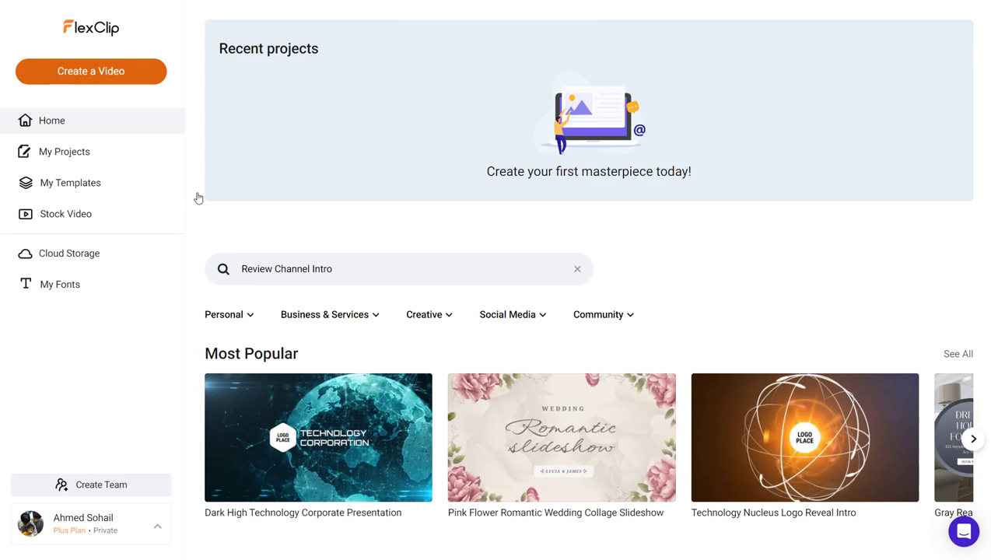
{"action": "mouse_move", "coordinate": [613, 437]}
{"action": "scroll", "coordinate": [611, 420], "scroll_direction": "down", "scroll_amount": 2}
{"action": "scroll", "coordinate": [607, 405], "scroll_direction": "down", "scroll_amount": 4}
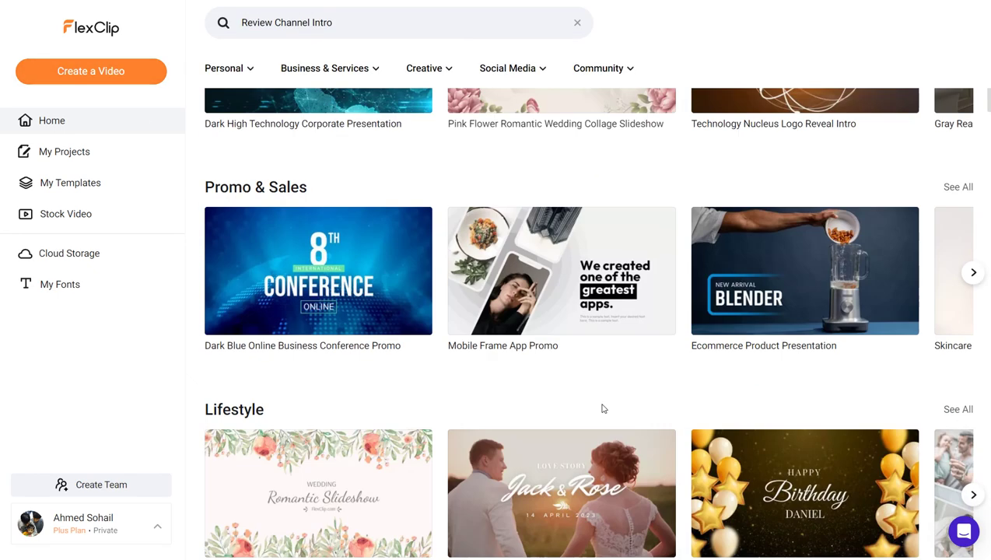
{"action": "scroll", "coordinate": [584, 403], "scroll_direction": "up", "scroll_amount": 6}
{"action": "mouse_move", "coordinate": [507, 320]}
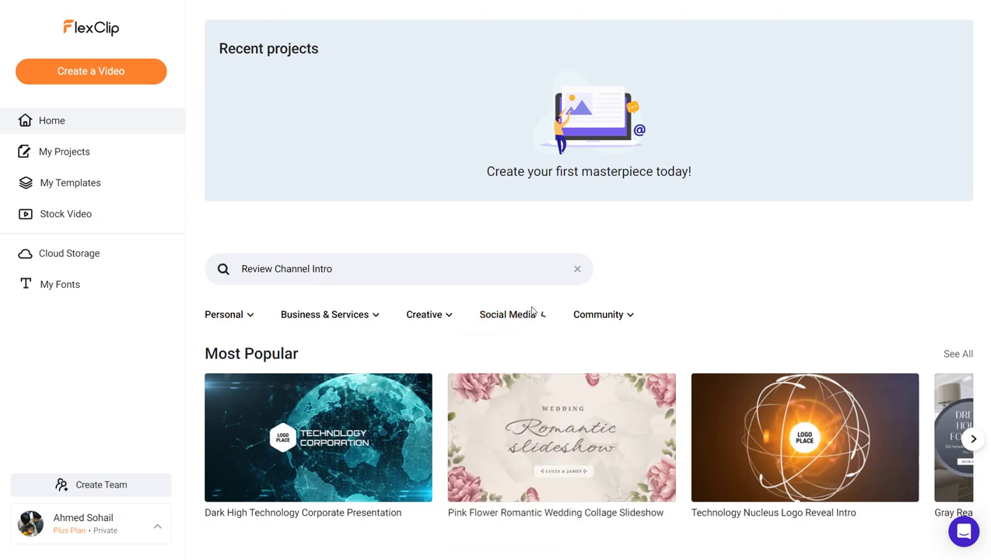
Step: Browse the Social Media > YouTube templates, then bring up the Edit Mode & Ratio chooser
{"action": "left_click", "coordinate": [493, 381]}
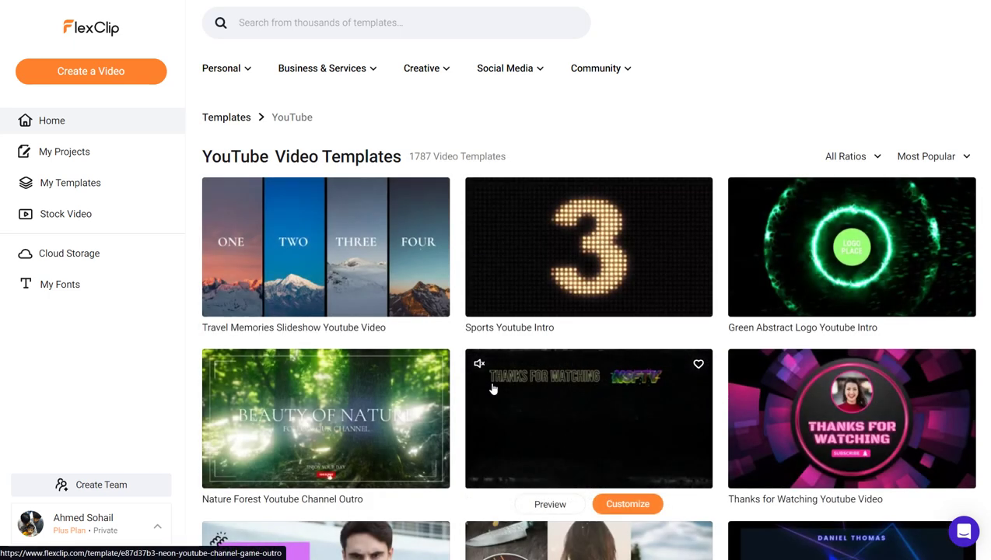
{"action": "left_click", "coordinate": [123, 74]}
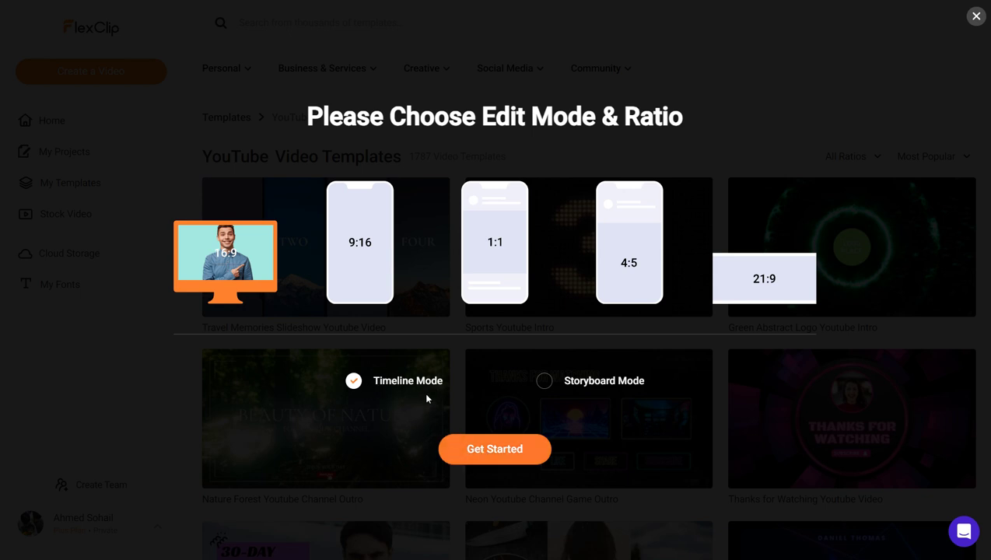
Step: Start a 16:9 Timeline Mode project and dismiss the media import without adding any files
{"action": "left_click", "coordinate": [470, 443]}
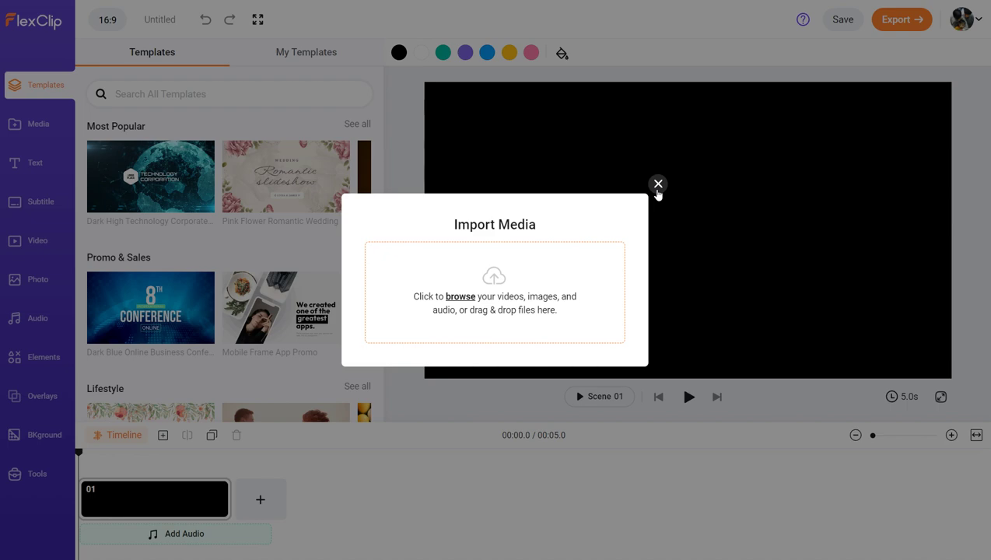
{"action": "left_click", "coordinate": [471, 298]}
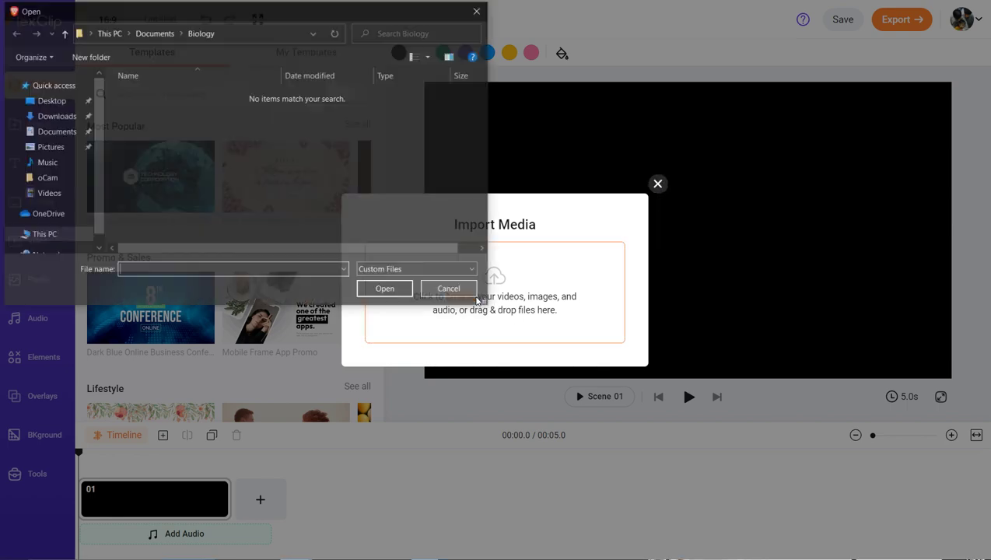
{"action": "left_click_drag", "start_coordinate": [168, 168], "coordinate": [263, 126]}
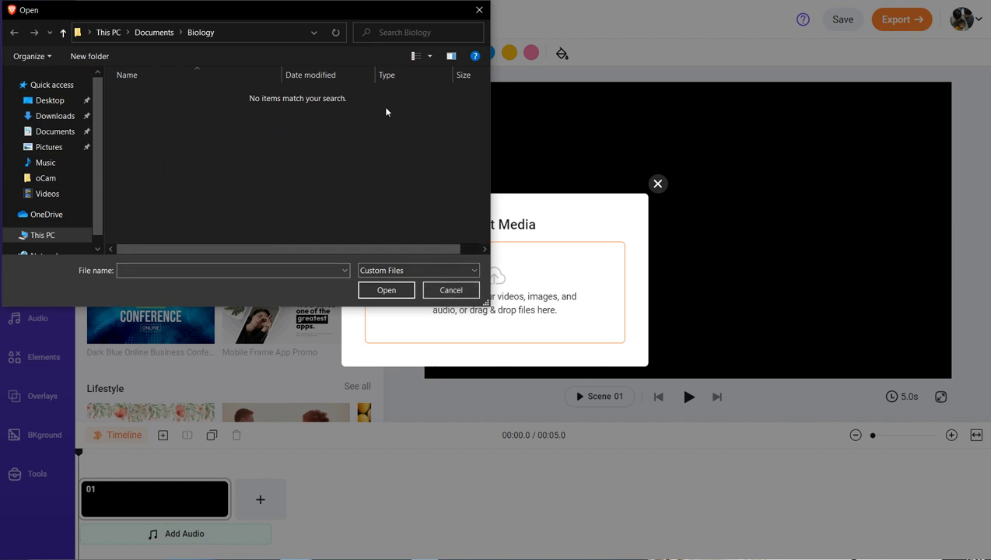
{"action": "left_click_drag", "start_coordinate": [386, 108], "coordinate": [175, 186]}
{"action": "left_click", "coordinate": [372, 294]}
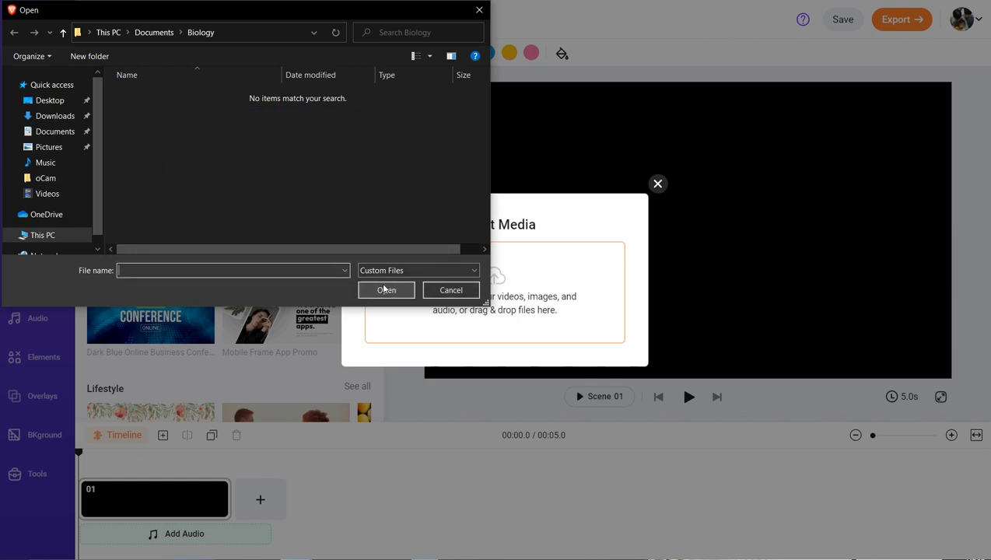
{"action": "left_click", "coordinate": [442, 294]}
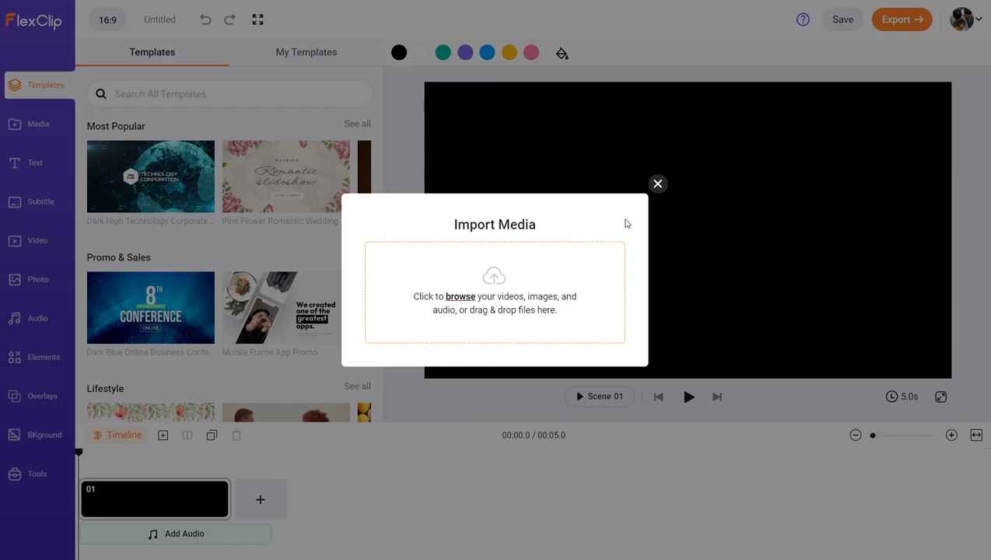
{"action": "left_click", "coordinate": [658, 185]}
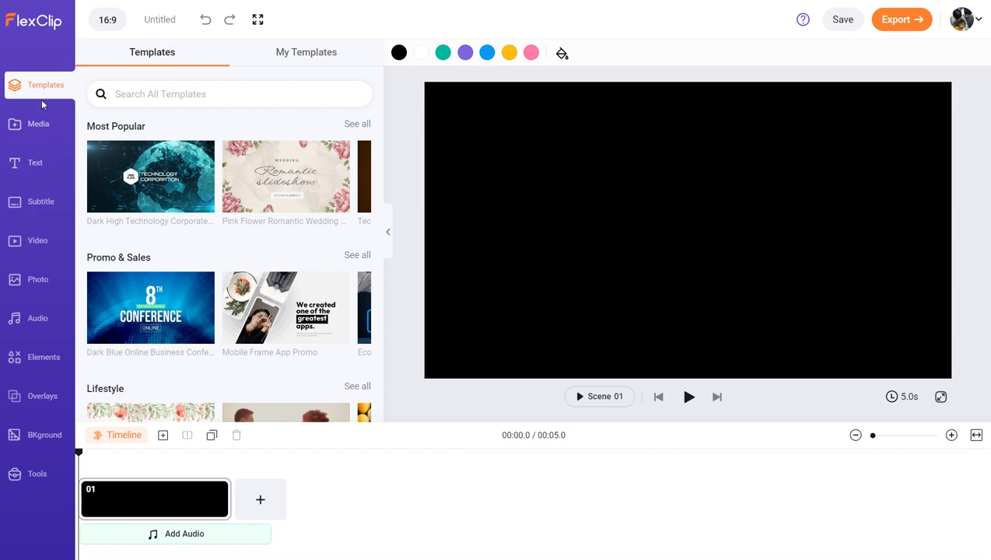
Step: Search the templates for 'Youtube Intro', retyping the mistyped entry
{"action": "left_click", "coordinate": [184, 94]}
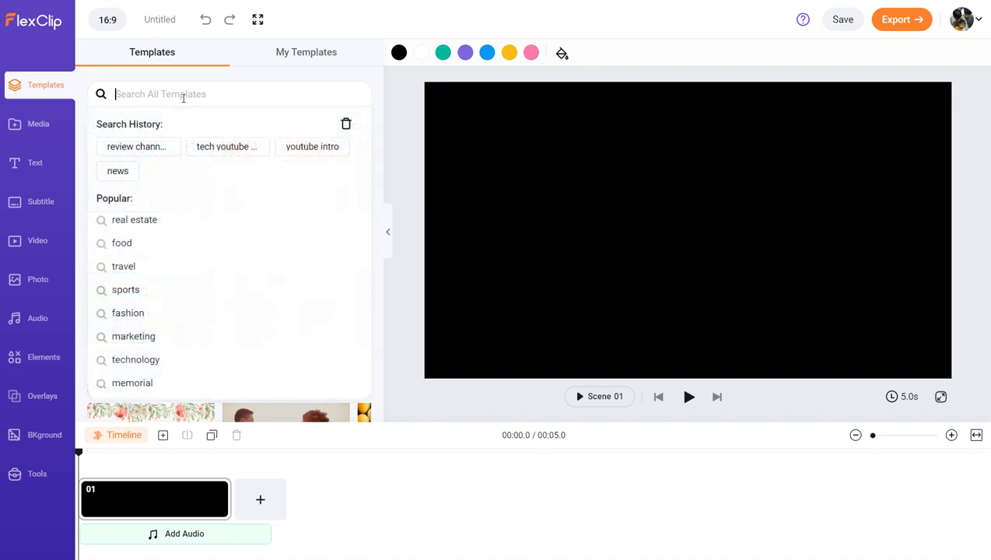
{"action": "type", "text": "Youtube INtro"}
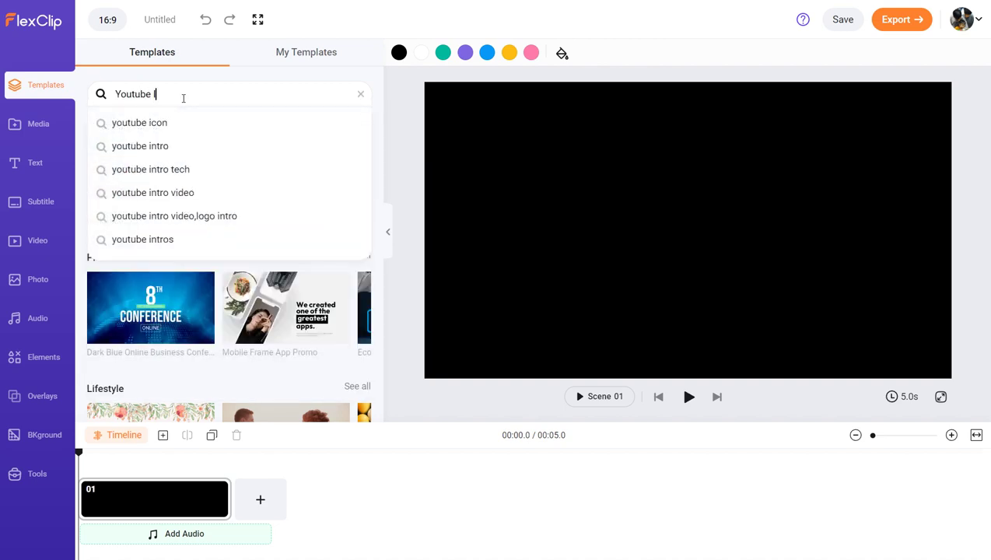
{"action": "key", "text": "BackSpace"}
{"action": "key", "text": "BackSpace"}
{"action": "key", "text": "BackSpace"}
{"action": "key", "text": "BackSpace"}
{"action": "key", "text": "BackSpace"}
{"action": "key", "text": "BackSpace"}
{"action": "key", "text": "ctrl+a"}
{"action": "key", "text": "BackSpace"}
{"action": "type", "text": "Y"}
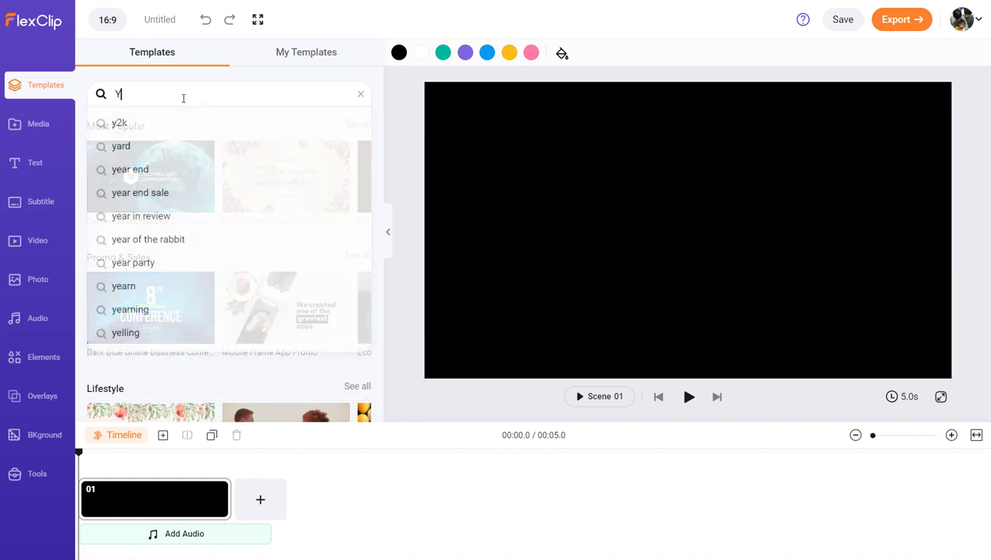
{"action": "type", "text": "outube Intro"}
{"action": "key", "text": "Return"}
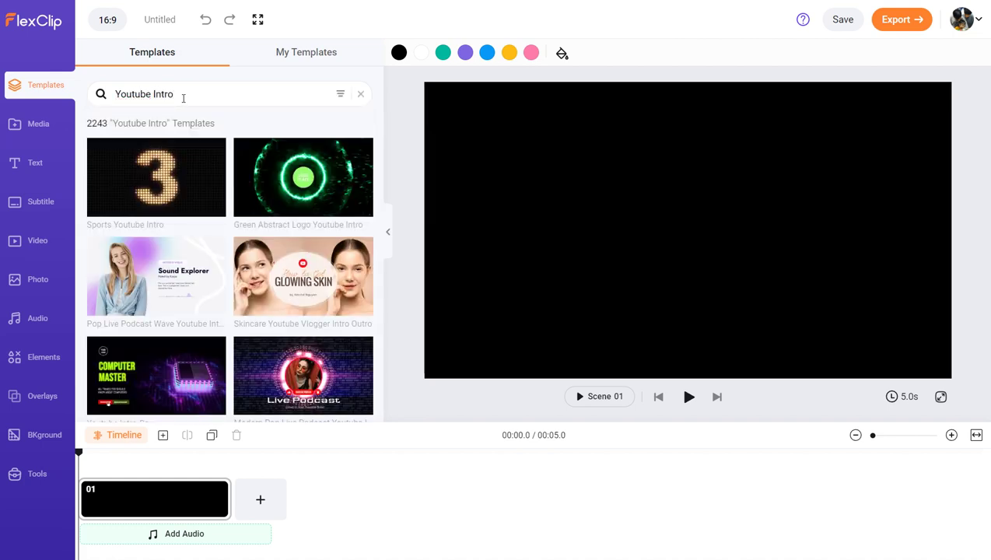
Step: Scroll through the 2243 Youtube Intro template results
{"action": "scroll", "coordinate": [268, 233], "scroll_direction": "down", "scroll_amount": 1}
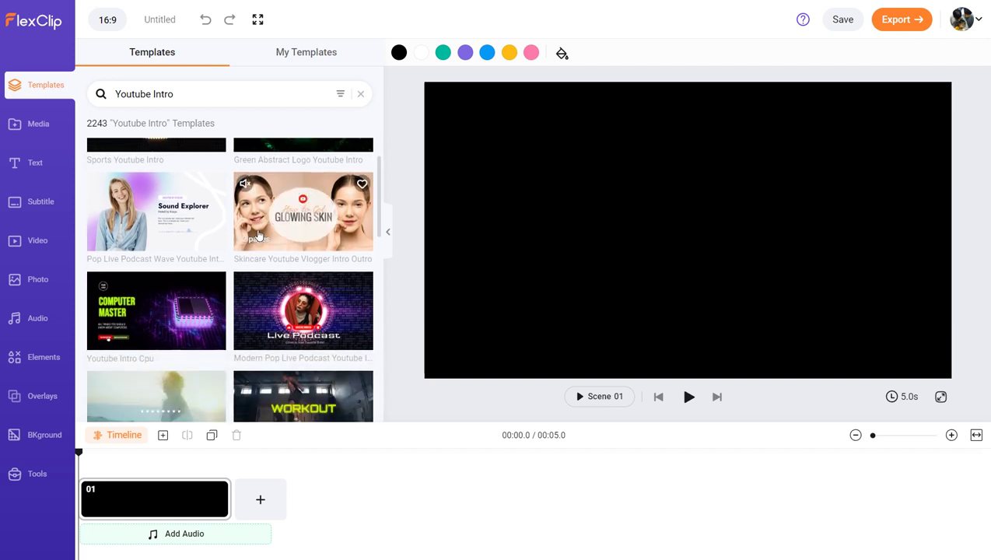
{"action": "scroll", "coordinate": [260, 235], "scroll_direction": "down", "scroll_amount": 3}
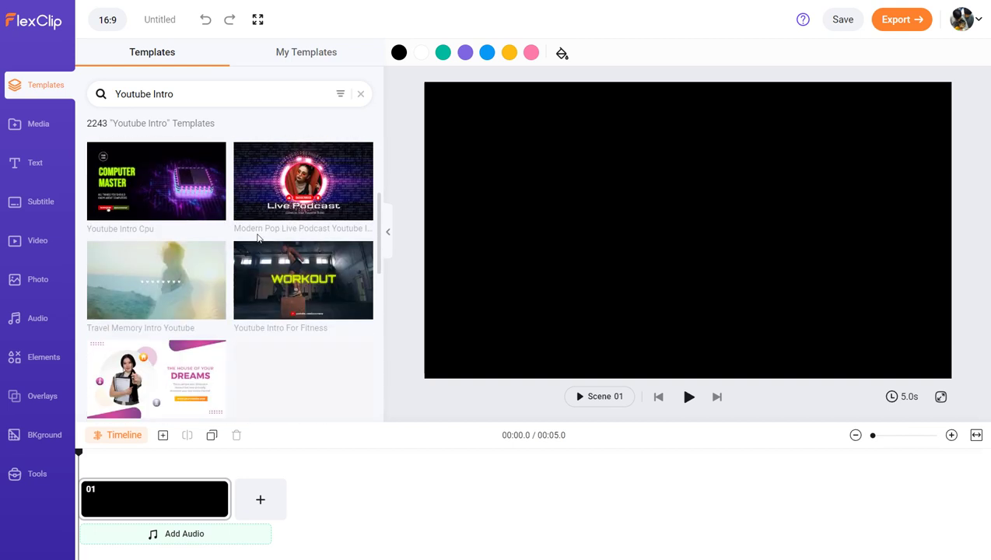
{"action": "scroll", "coordinate": [244, 287], "scroll_direction": "down", "scroll_amount": 3}
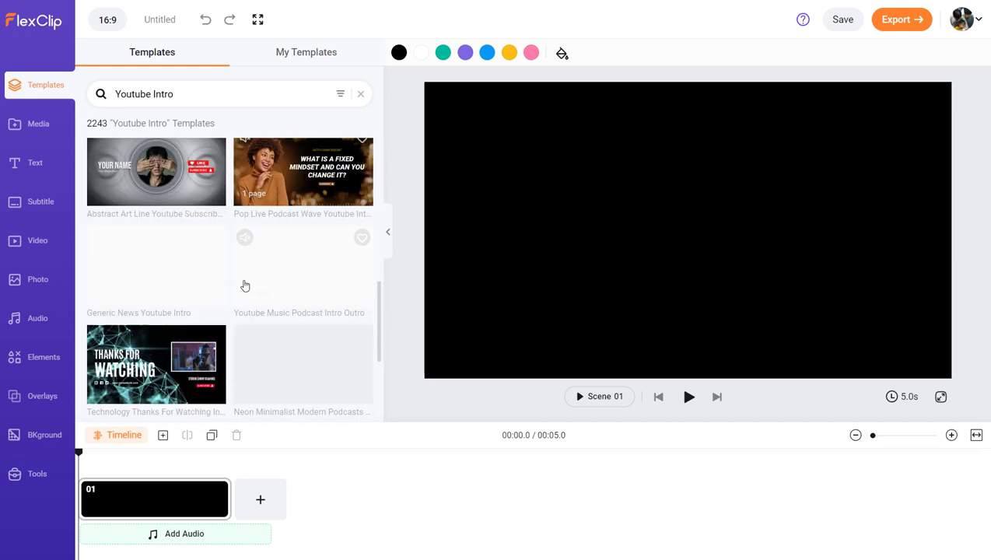
{"action": "scroll", "coordinate": [244, 272], "scroll_direction": "up", "scroll_amount": 1}
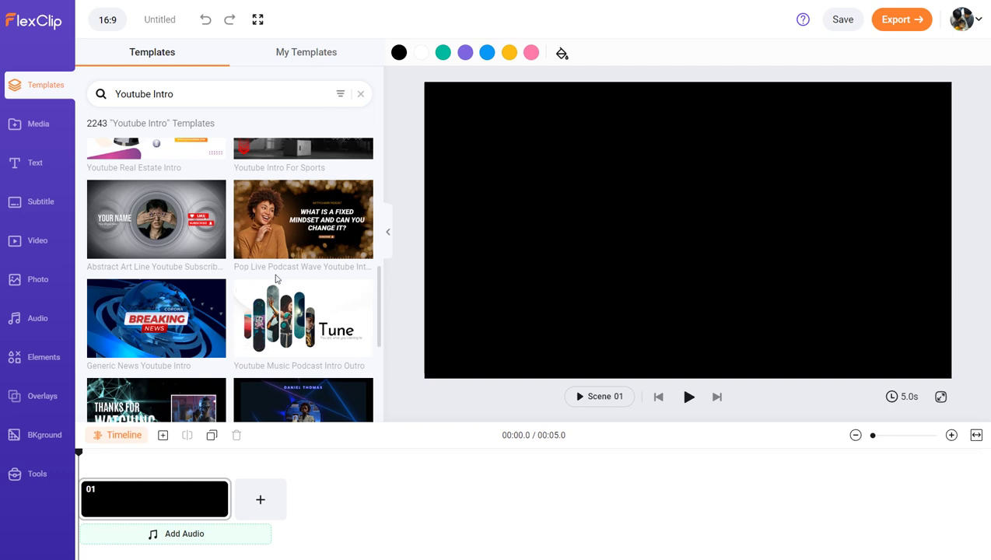
{"action": "scroll", "coordinate": [244, 272], "scroll_direction": "down", "scroll_amount": 1}
{"action": "scroll", "coordinate": [168, 327], "scroll_direction": "up", "scroll_amount": 2}
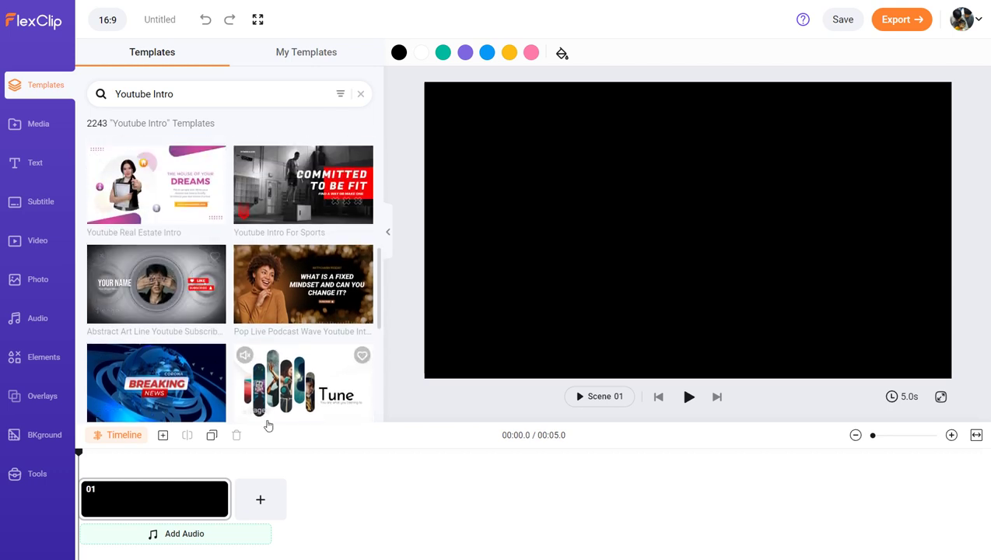
Step: Add the Abstract Art Line Youtube Subscribe Intro template as scene 02 after the blank scene
{"action": "left_click", "coordinate": [179, 302]}
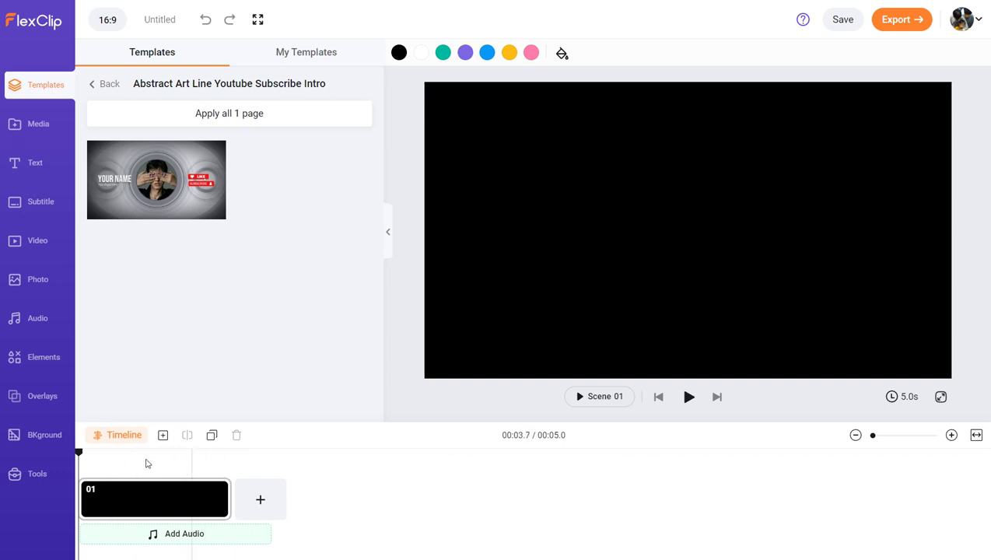
{"action": "left_click", "coordinate": [271, 113]}
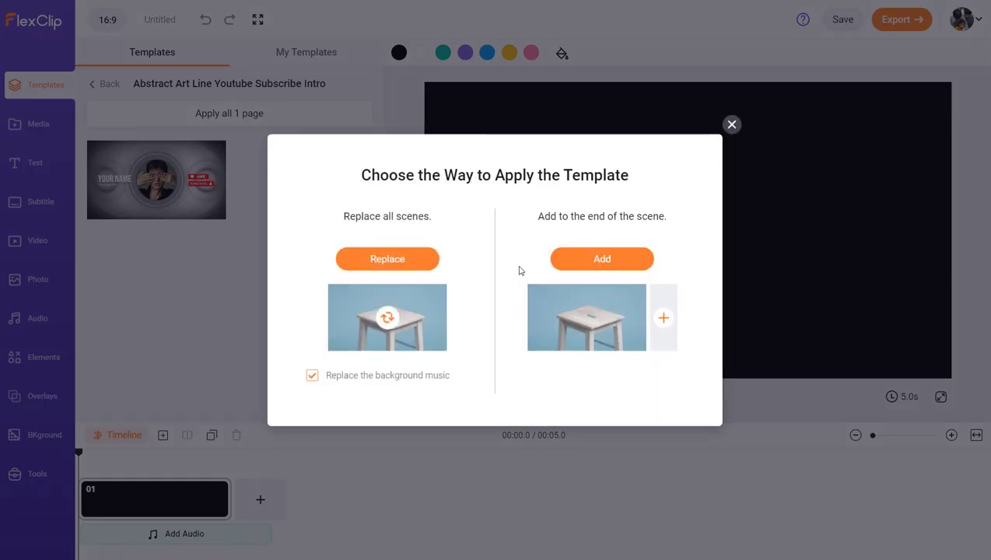
{"action": "left_click", "coordinate": [597, 262]}
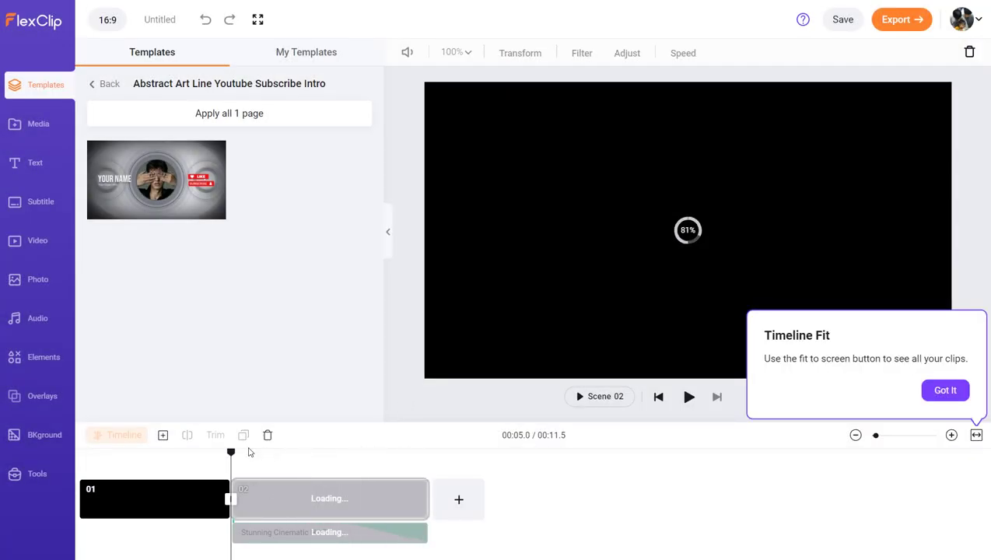
{"action": "left_click_drag", "start_coordinate": [231, 453], "coordinate": [301, 457]}
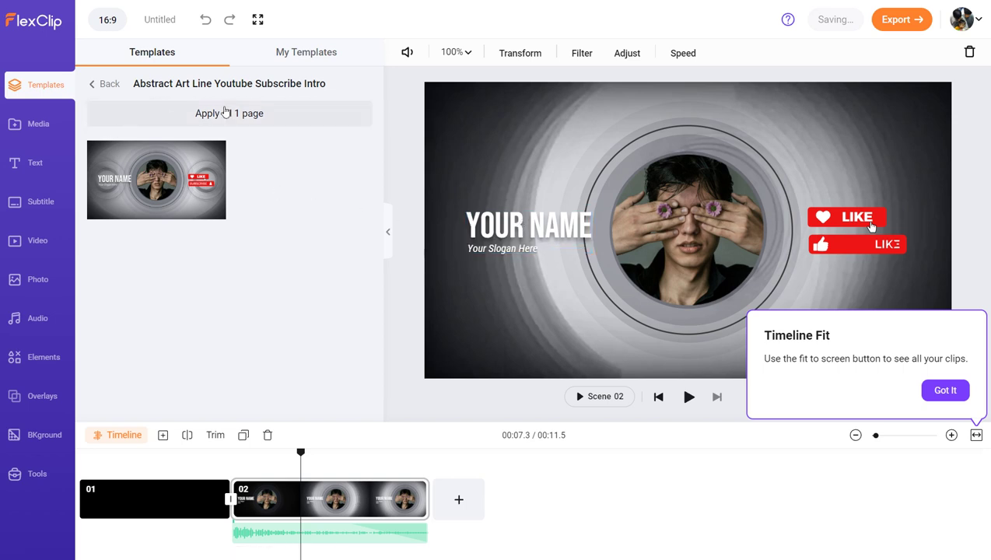
{"action": "left_click", "coordinate": [296, 52]}
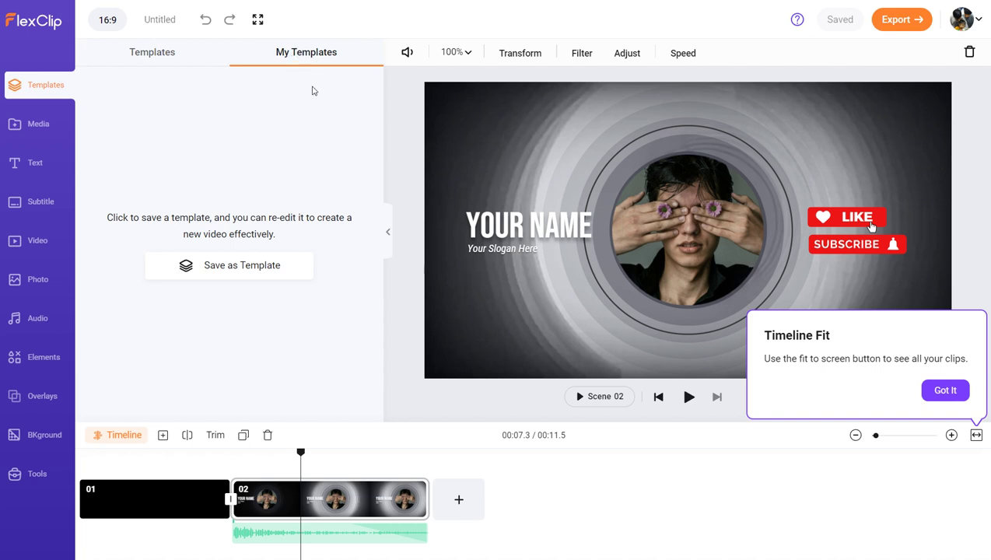
Step: Set scene 02's exposure to 31, contrast to 30 and brightness to 22
{"action": "left_click", "coordinate": [328, 498]}
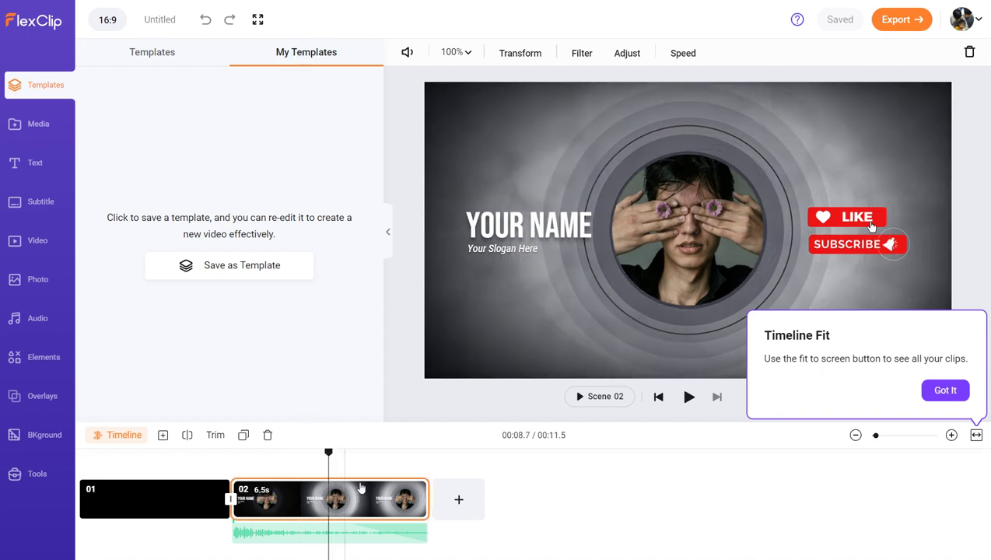
{"action": "left_click", "coordinate": [629, 55]}
{"action": "left_click_drag", "start_coordinate": [234, 110], "coordinate": [264, 109]}
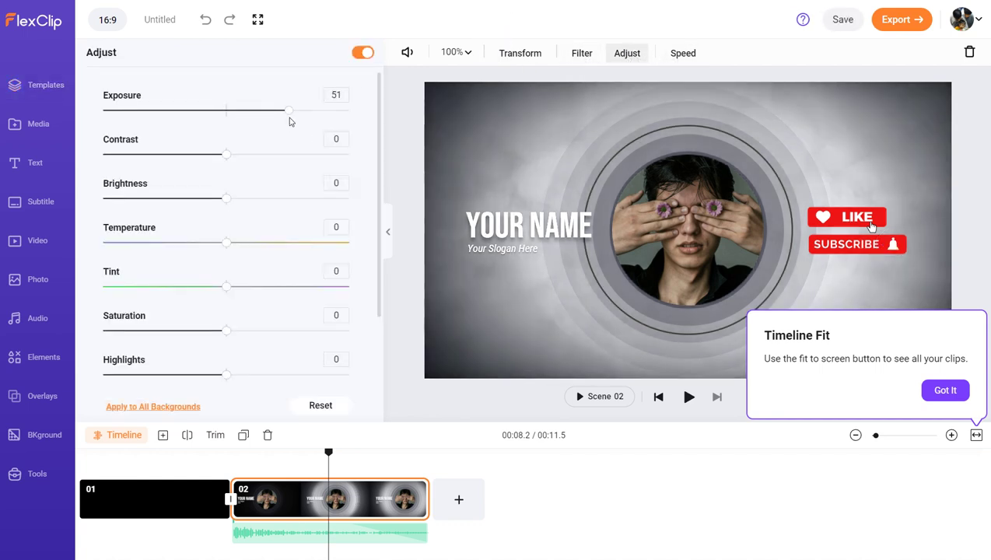
{"action": "left_click_drag", "start_coordinate": [227, 154], "coordinate": [264, 153]}
{"action": "left_click_drag", "start_coordinate": [226, 198], "coordinate": [253, 198]}
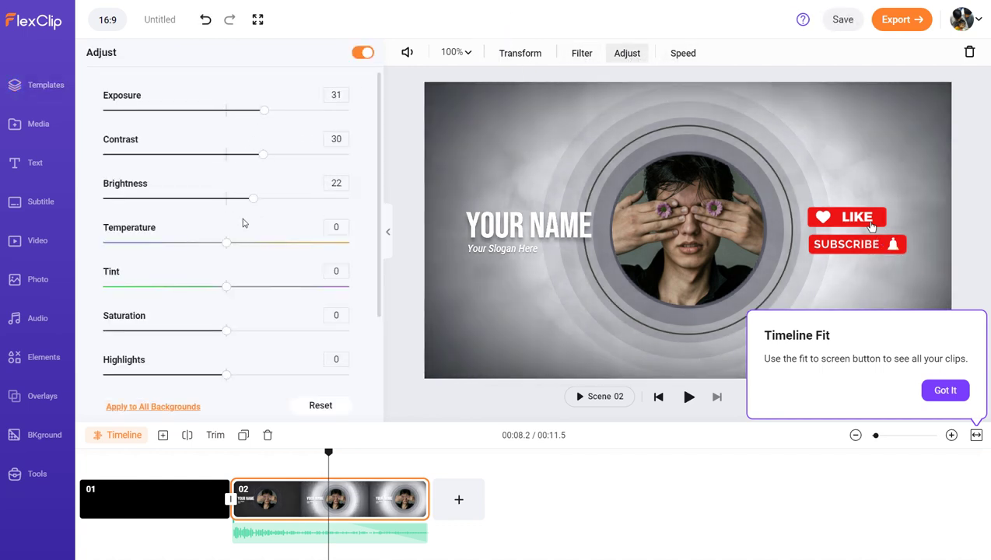
Step: Apply the Greyscale filter to scene 02's background
{"action": "left_click", "coordinate": [587, 56]}
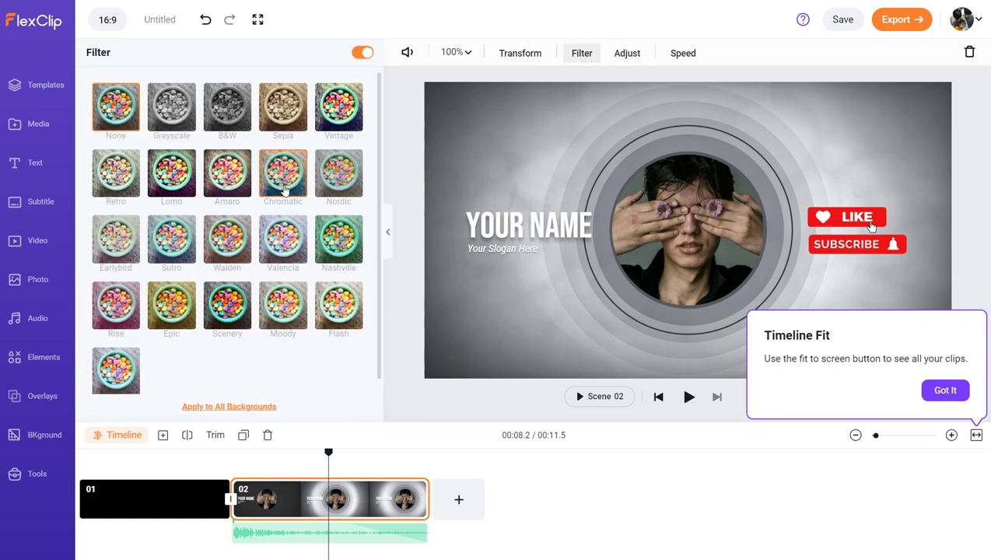
{"action": "left_click", "coordinate": [280, 116]}
{"action": "left_click", "coordinate": [172, 111]}
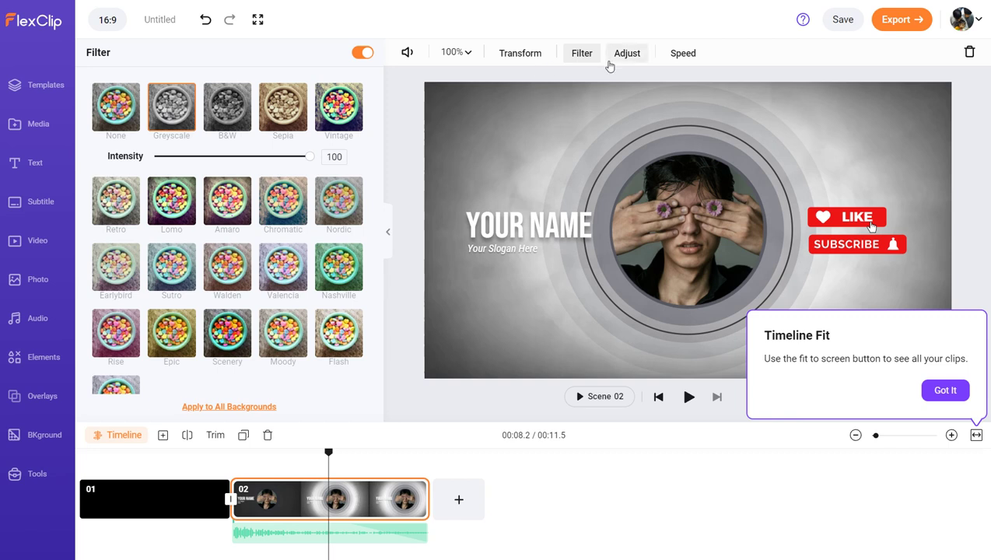
{"action": "left_click", "coordinate": [683, 55]}
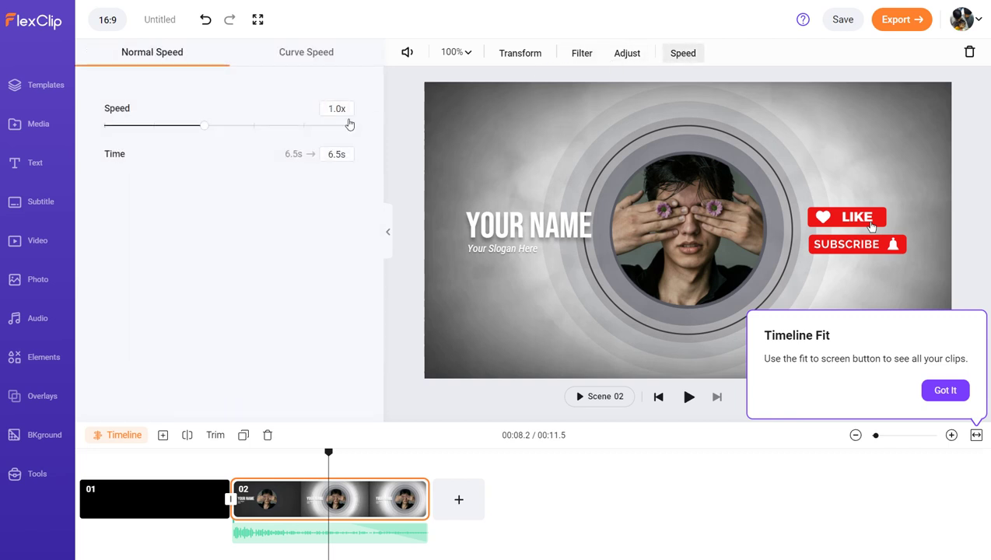
Step: Set scene 02's speed to 1.6x, shortening it from 6.5 to 4.1 seconds
{"action": "left_click_drag", "start_coordinate": [205, 126], "coordinate": [242, 130]}
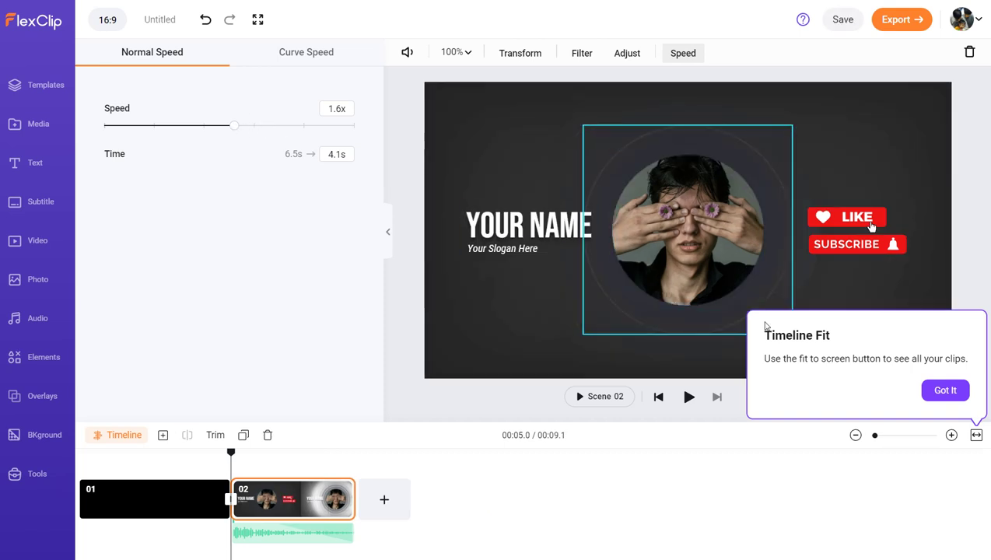
{"action": "left_click", "coordinate": [53, 123]}
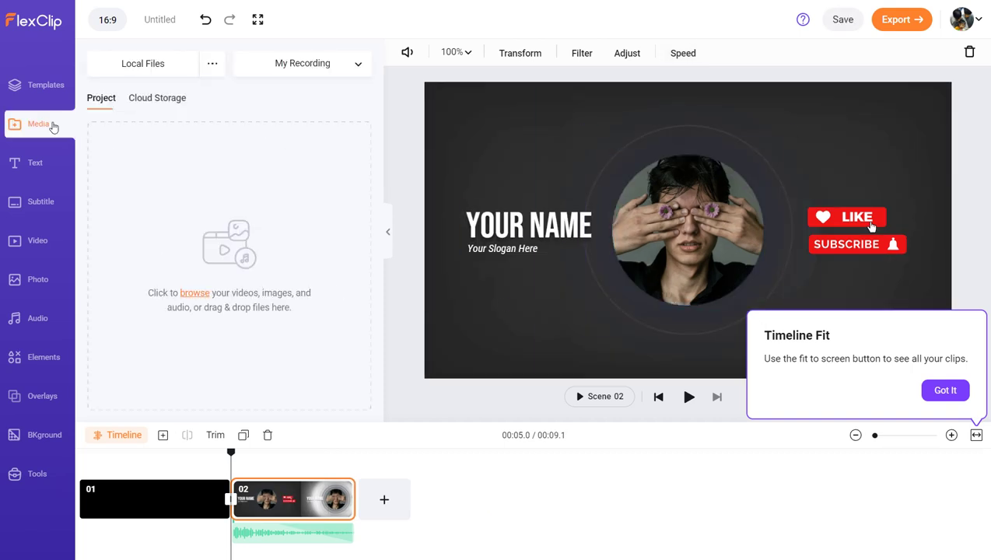
Step: Open the file browser from the Media panel and cancel without uploading anything
{"action": "left_click", "coordinate": [193, 294]}
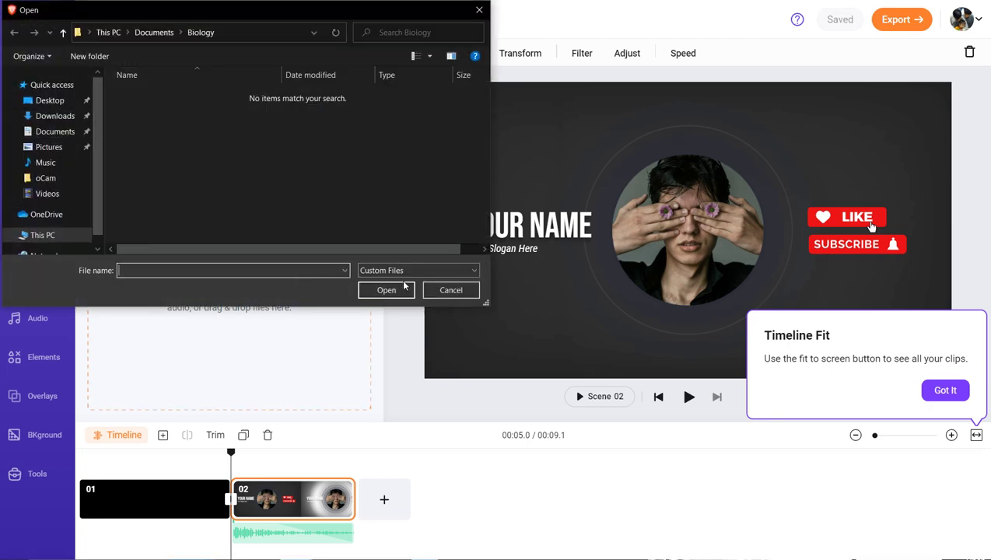
{"action": "left_click", "coordinate": [451, 291]}
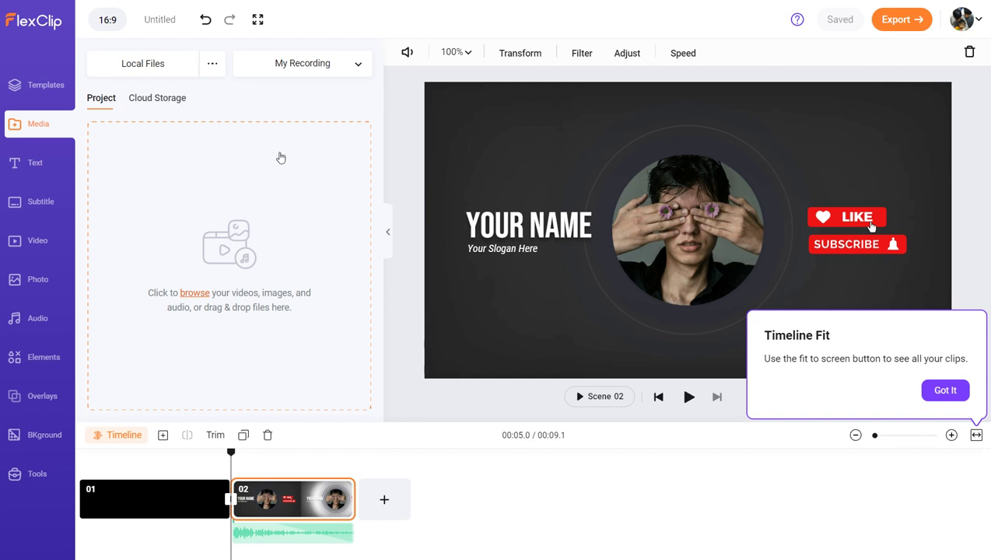
Step: Browse the text styles, try dragging JUICE onto scene 02, then view the subtitle options
{"action": "left_click", "coordinate": [41, 164]}
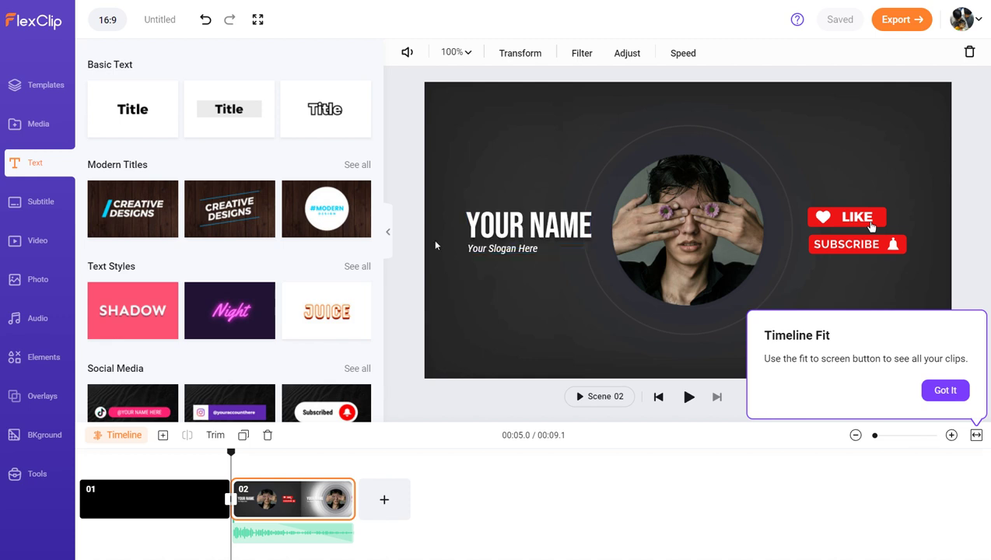
{"action": "scroll", "coordinate": [312, 272], "scroll_direction": "down", "scroll_amount": 1}
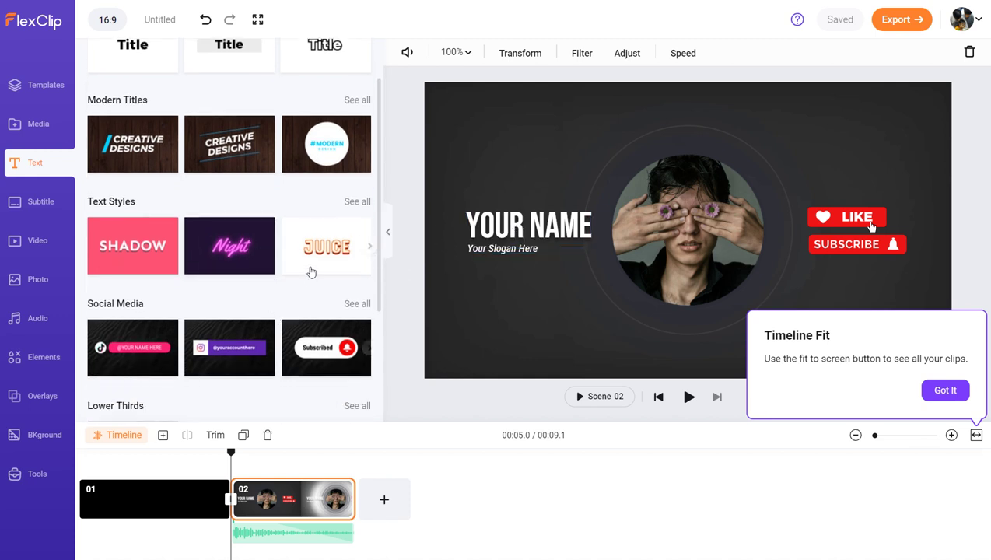
{"action": "left_click_drag", "start_coordinate": [338, 262], "coordinate": [306, 259]}
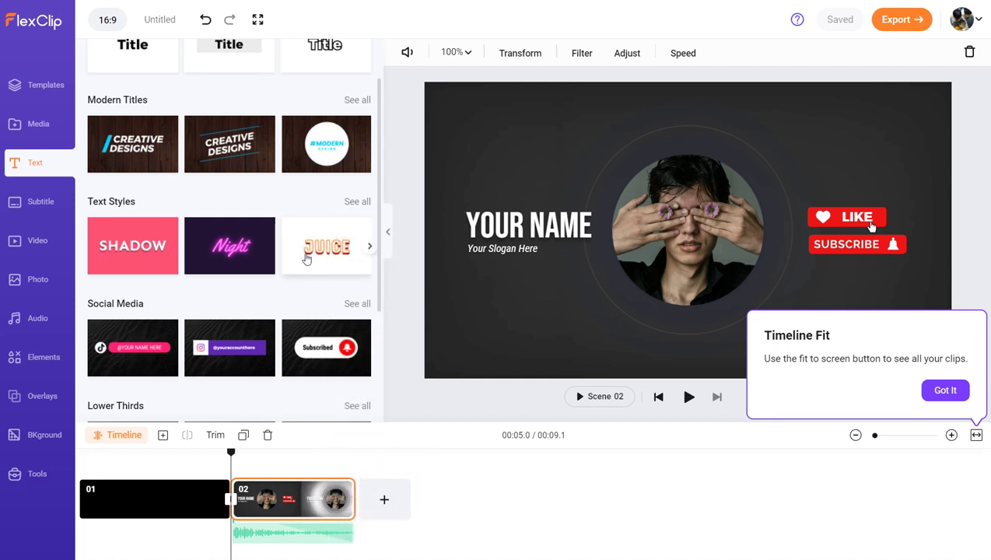
{"action": "scroll", "coordinate": [291, 311], "scroll_direction": "down", "scroll_amount": 1}
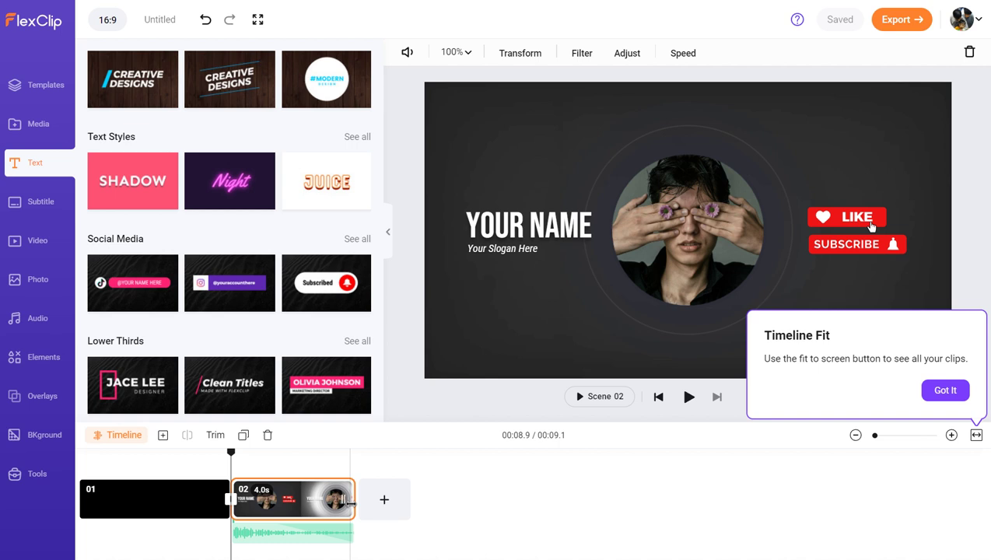
{"action": "left_click", "coordinate": [40, 204]}
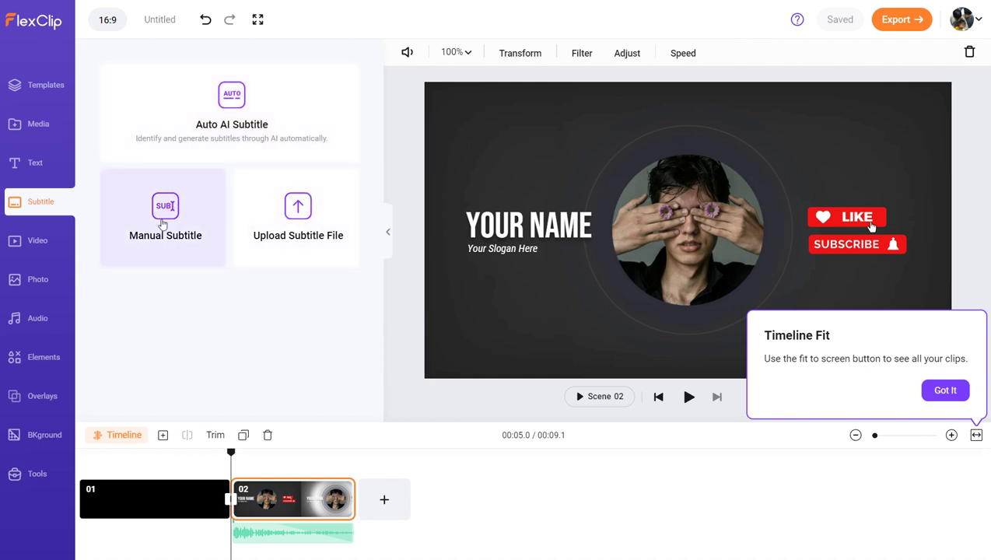
Step: Show the stock video library with its Business, Background, Wedding and Abstract categories
{"action": "left_click", "coordinate": [36, 241]}
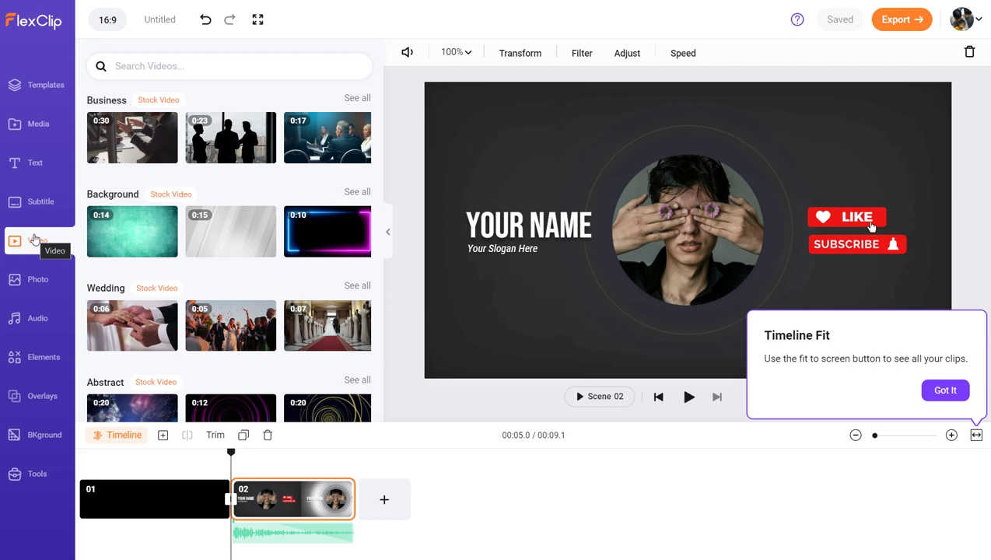
Step: Search stock videos for 'birthday', then clear that search and switch to the photo library
{"action": "left_click", "coordinate": [177, 65]}
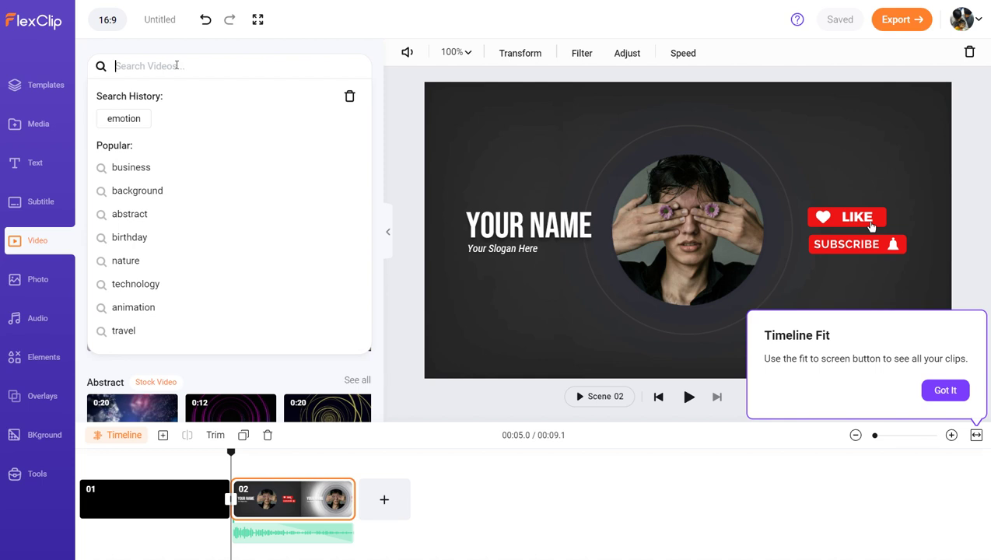
{"action": "left_click", "coordinate": [139, 237]}
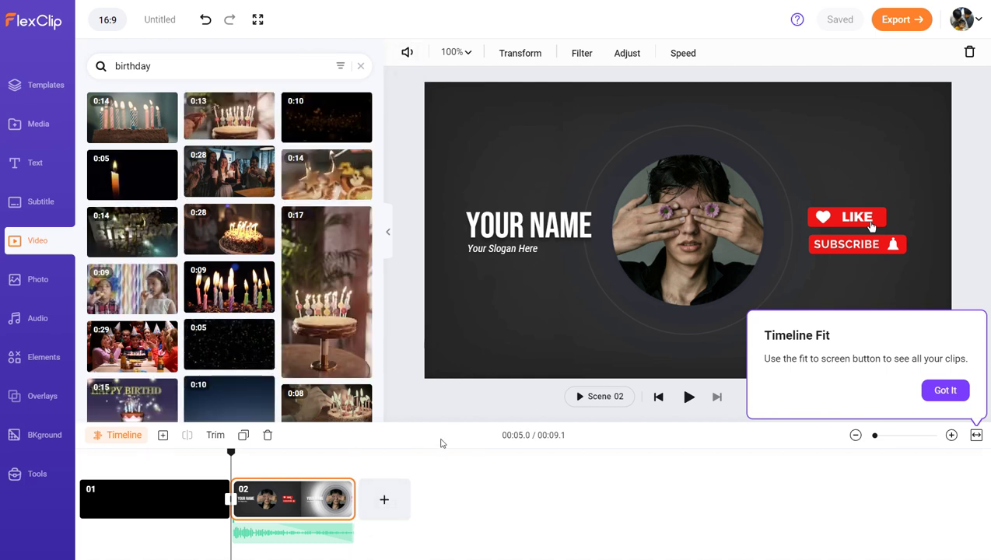
{"action": "left_click", "coordinate": [362, 68]}
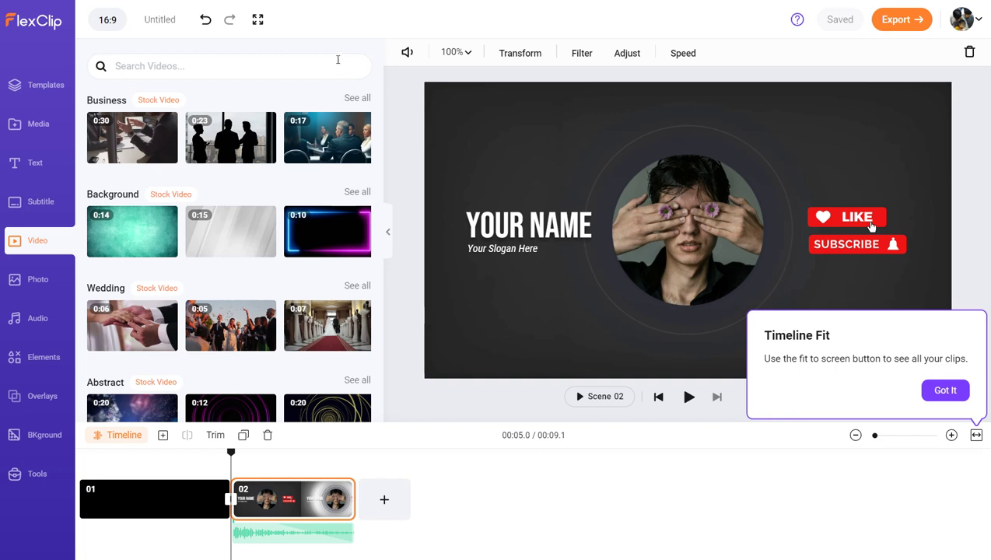
{"action": "left_click", "coordinate": [28, 280]}
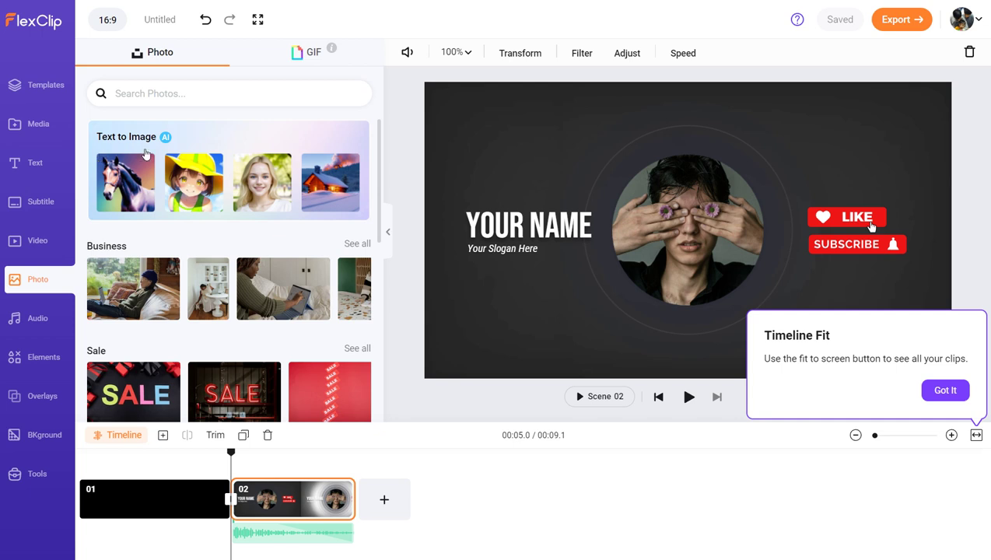
Step: In Text to Image, fill the prompt with the example elephant description and choose the 16:9 ratio
{"action": "left_click", "coordinate": [202, 146]}
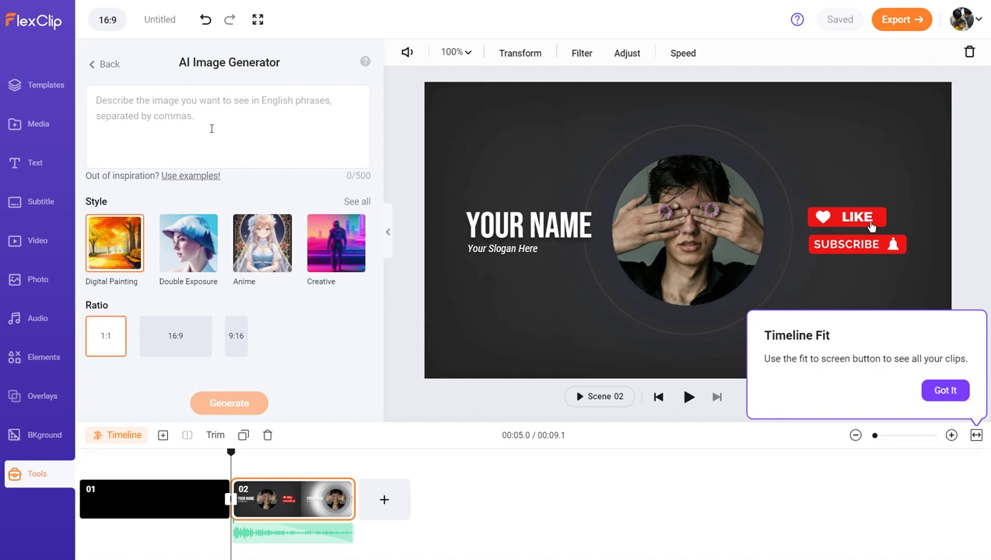
{"action": "left_click", "coordinate": [195, 176]}
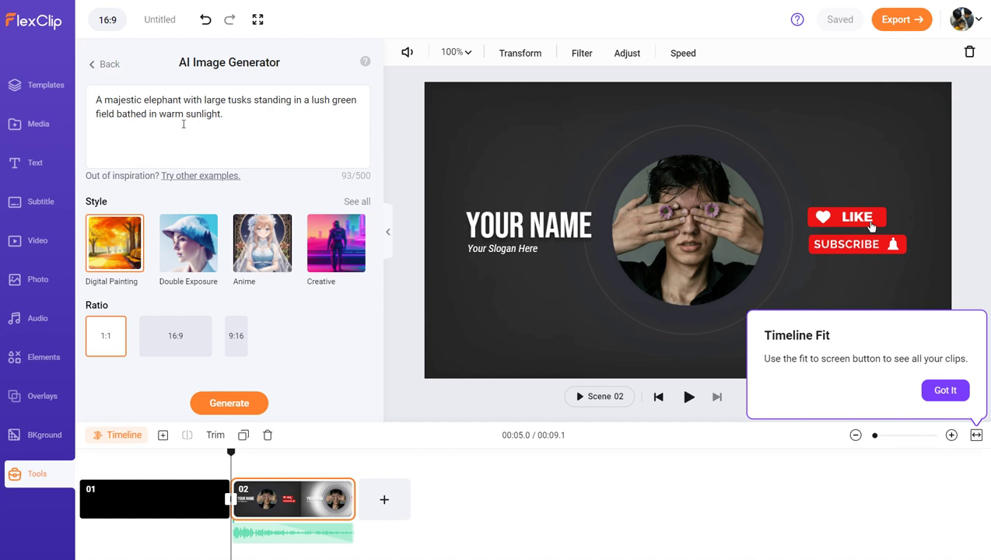
{"action": "left_click", "coordinate": [166, 346]}
{"action": "left_click", "coordinate": [237, 341]}
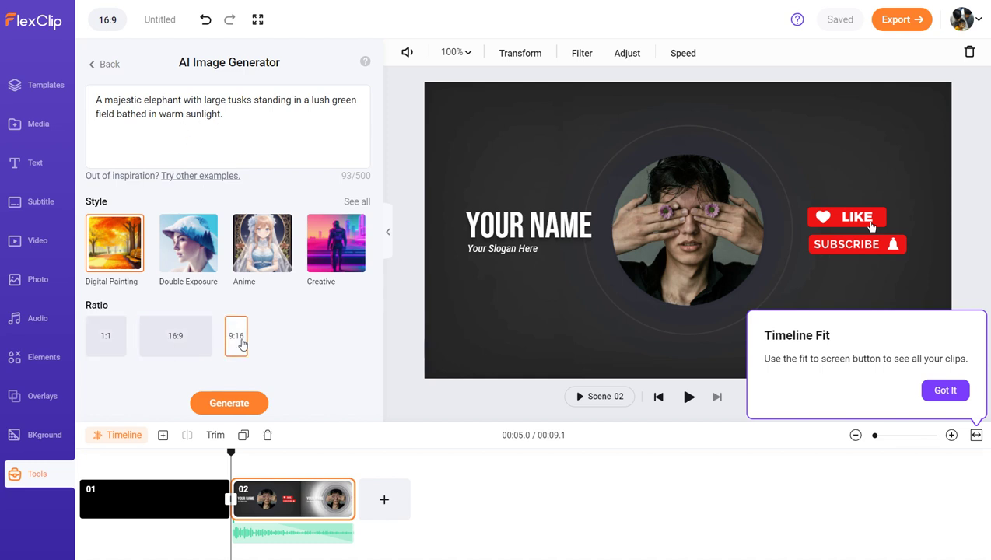
{"action": "left_click", "coordinate": [92, 347]}
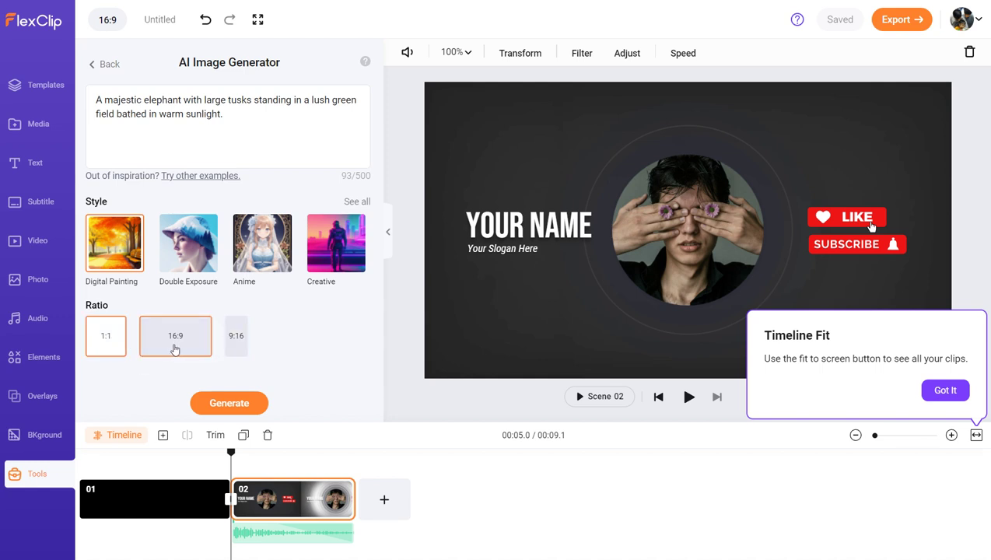
{"action": "left_click", "coordinate": [174, 347]}
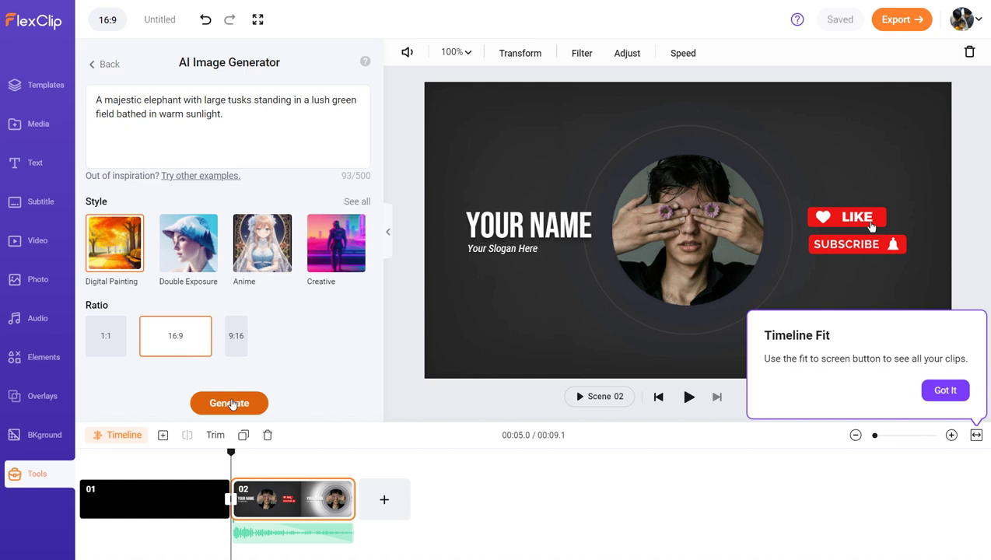
Step: Generate AI images of the elephant in a sunlit field, then go to the audio library
{"action": "left_click_drag", "start_coordinate": [242, 119], "coordinate": [72, 103]}
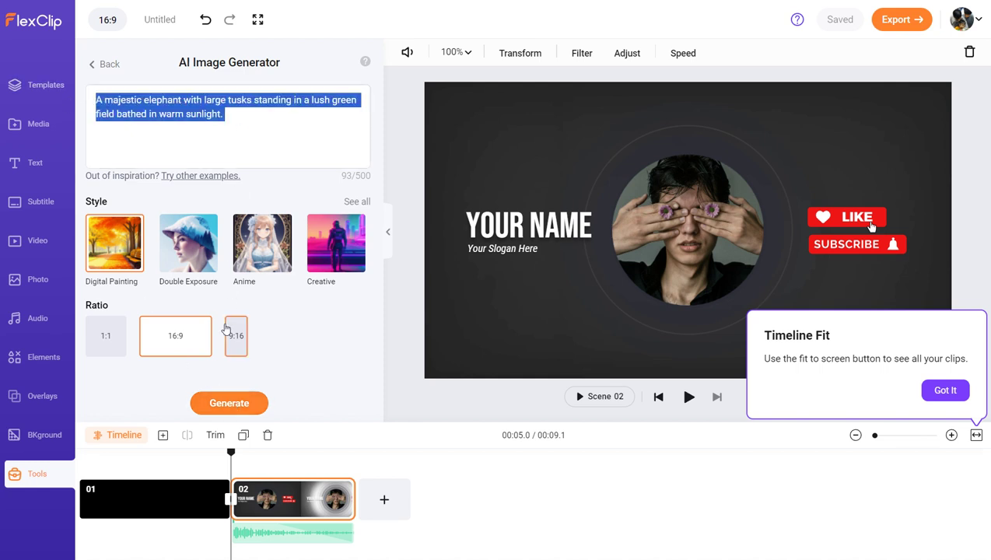
{"action": "left_click", "coordinate": [224, 402]}
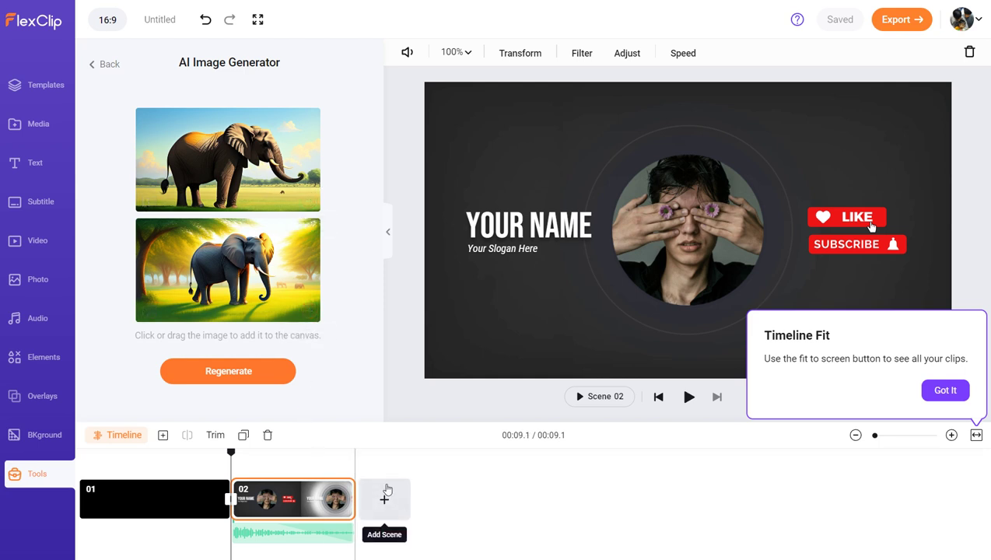
{"action": "left_click", "coordinate": [41, 324]}
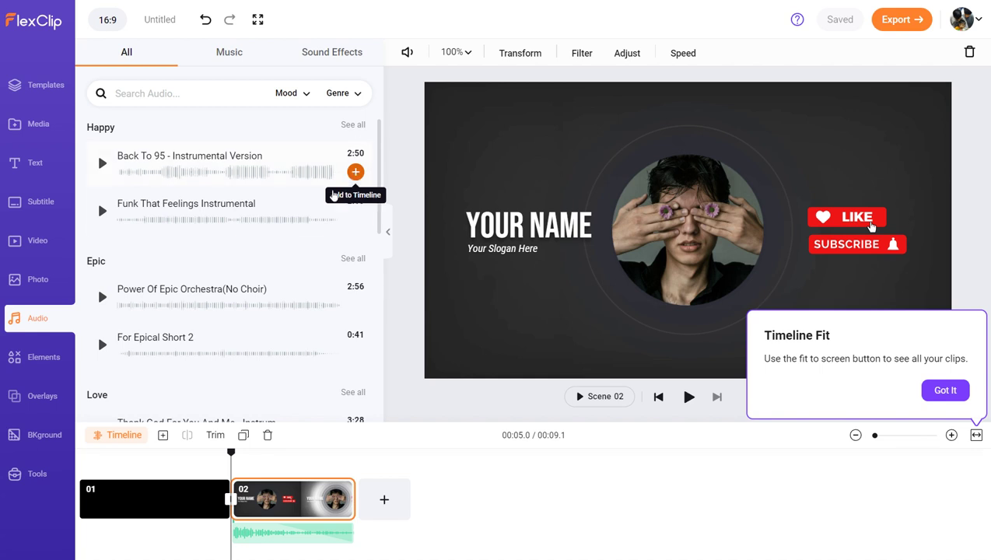
Step: Review the audio library's Mood and Genre filter options, then move on to the elements library
{"action": "left_click", "coordinate": [260, 94]}
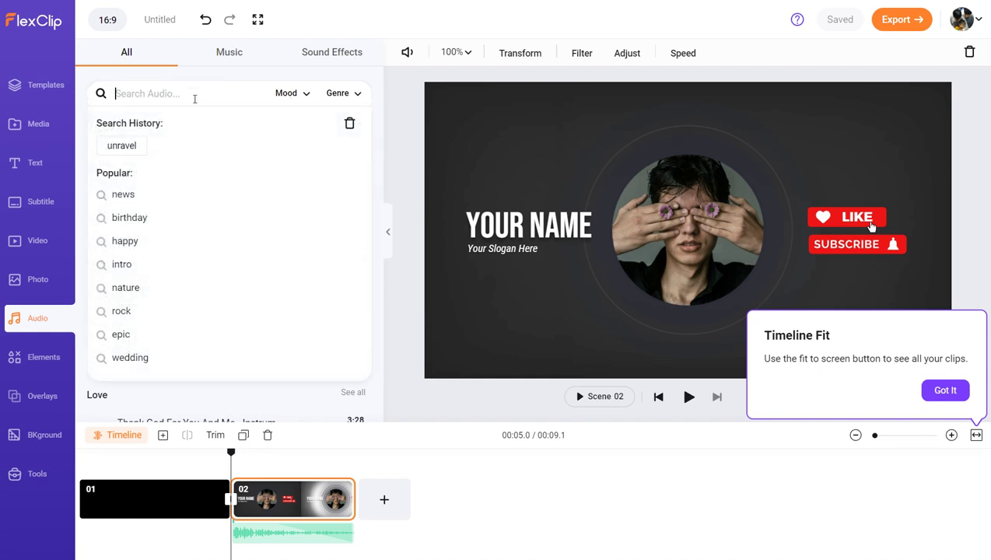
{"action": "left_click", "coordinate": [301, 93]}
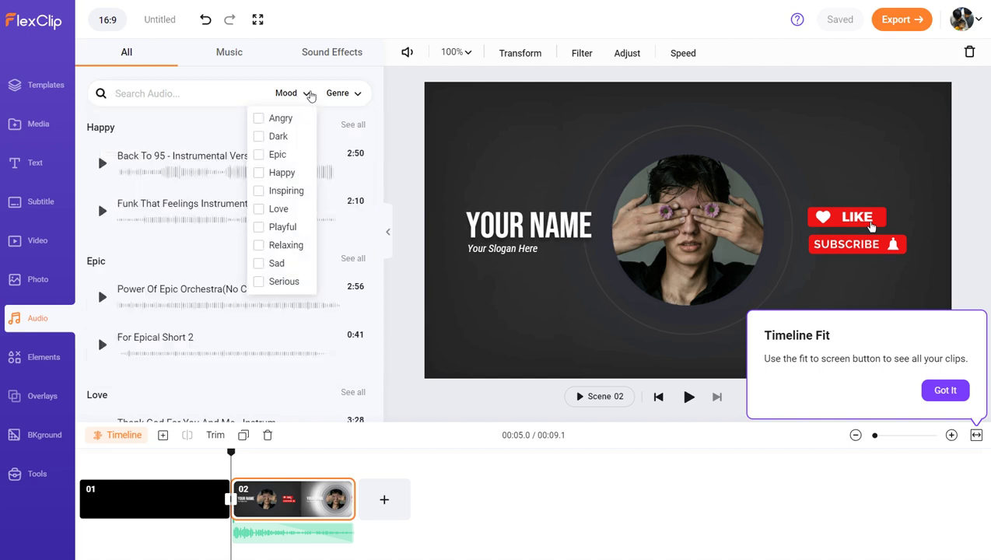
{"action": "left_click", "coordinate": [345, 93]}
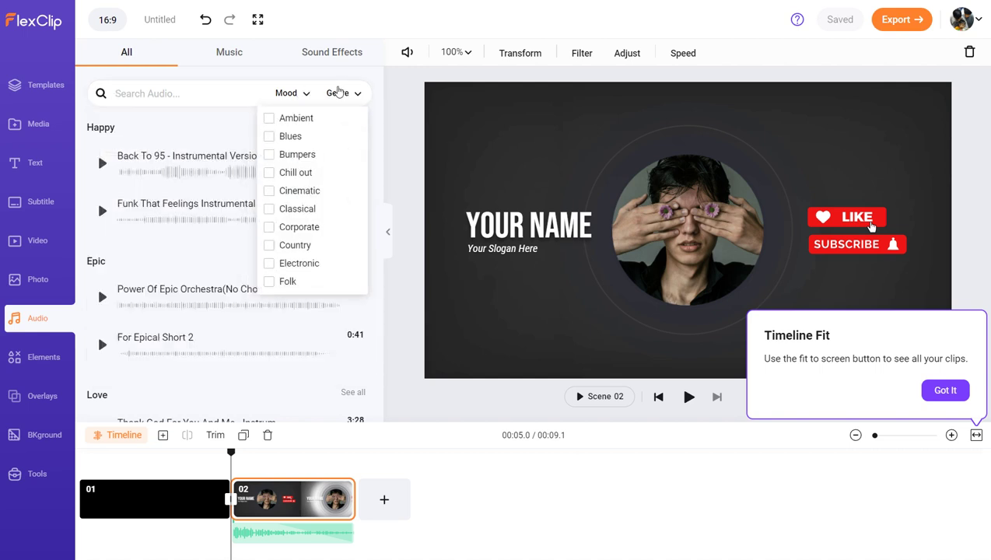
{"action": "left_click", "coordinate": [339, 93]}
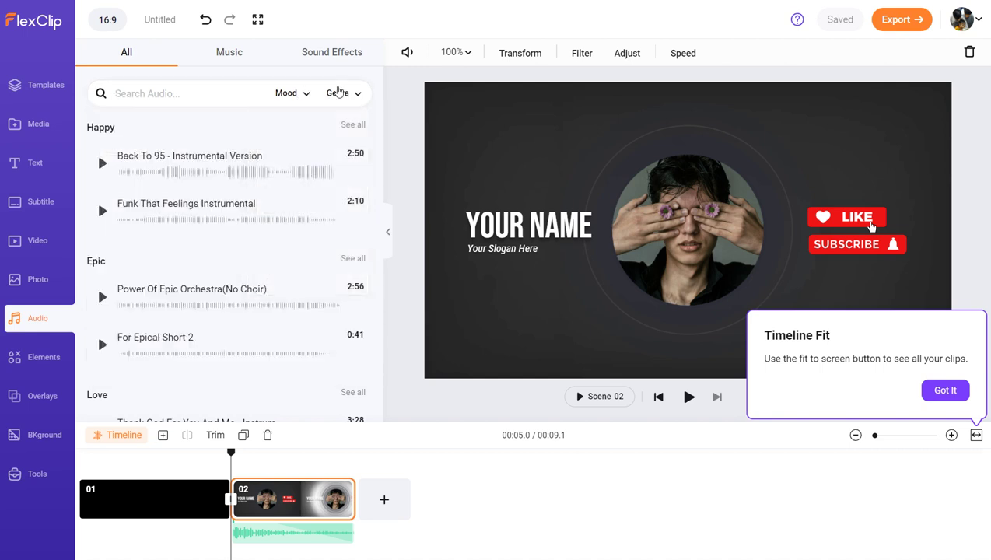
{"action": "left_click", "coordinate": [21, 360]}
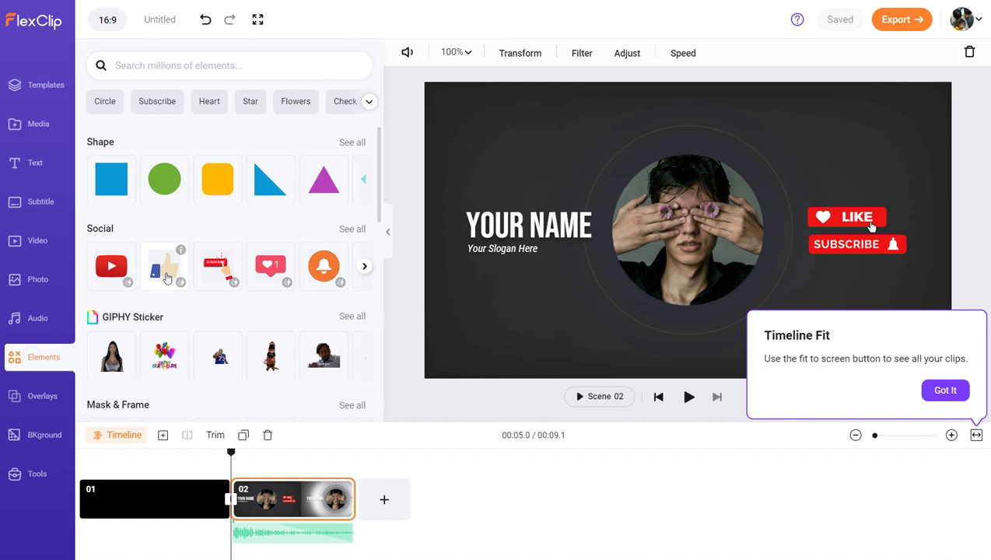
Step: Show all Social elements, try dragging the Instagram icon onto the video, then go to Overlays
{"action": "left_click", "coordinate": [364, 267]}
{"action": "left_click", "coordinate": [352, 229]}
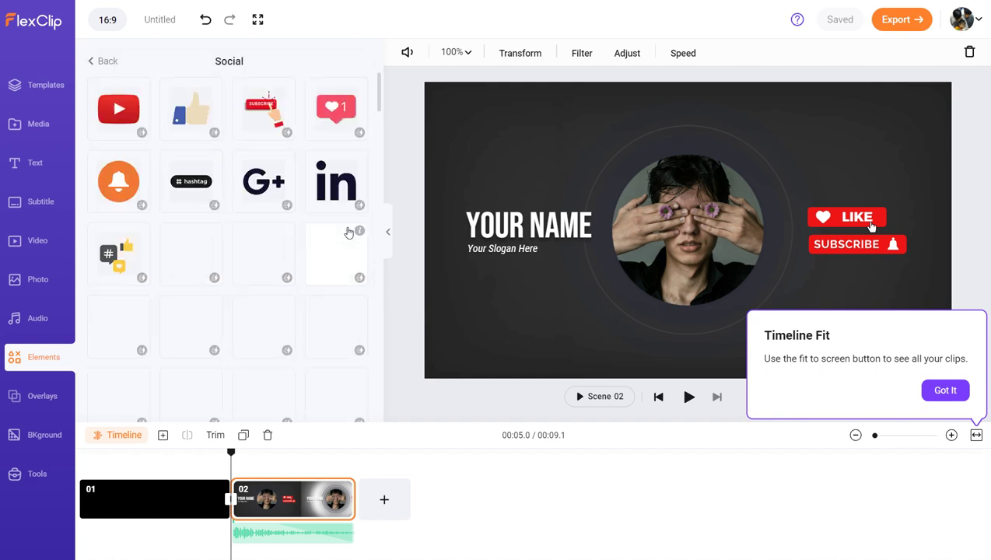
{"action": "scroll", "coordinate": [198, 249], "scroll_direction": "down", "scroll_amount": 1}
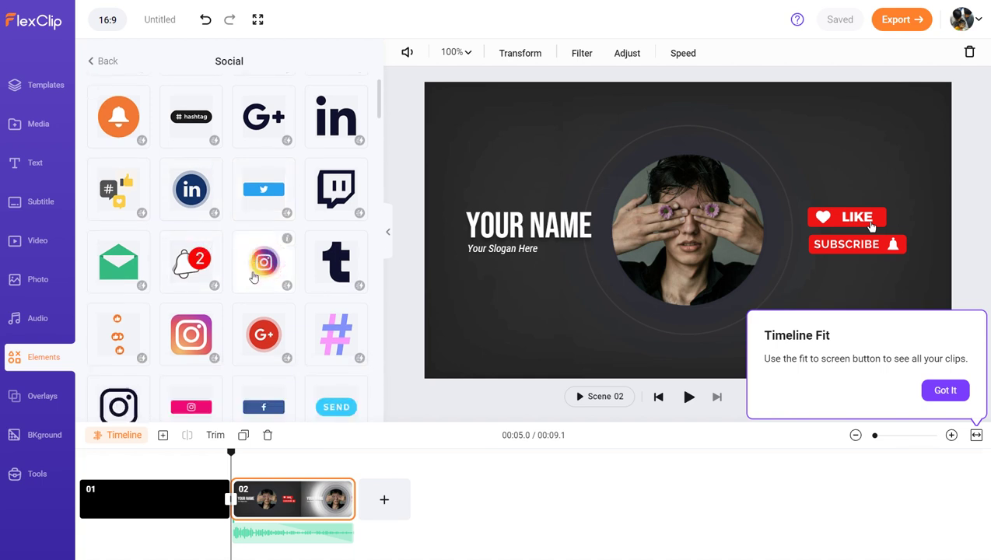
{"action": "left_click_drag", "start_coordinate": [318, 396], "coordinate": [261, 261]}
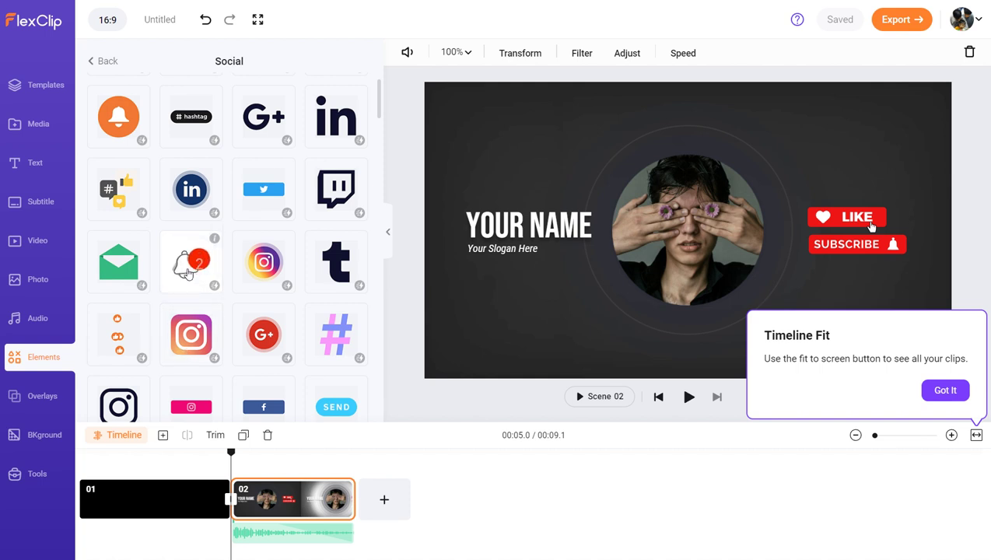
{"action": "left_click", "coordinate": [42, 398]}
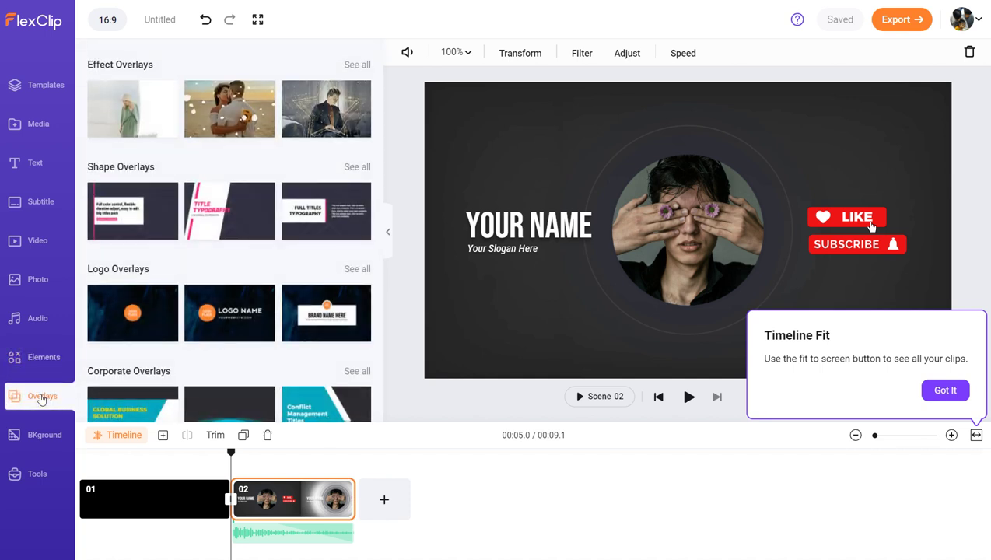
{"action": "scroll", "coordinate": [173, 338], "scroll_direction": "down", "scroll_amount": 2}
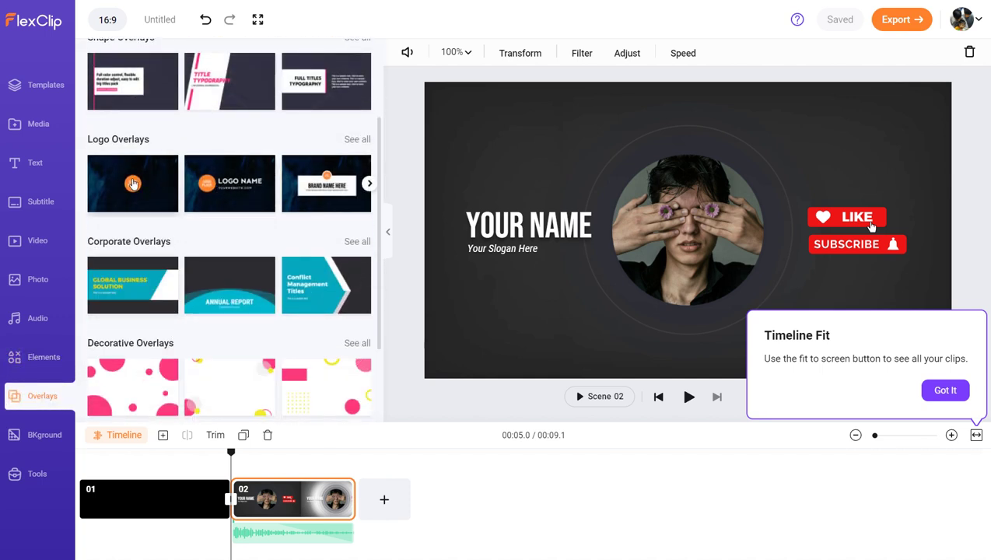
{"action": "left_click_drag", "start_coordinate": [129, 193], "coordinate": [148, 176]}
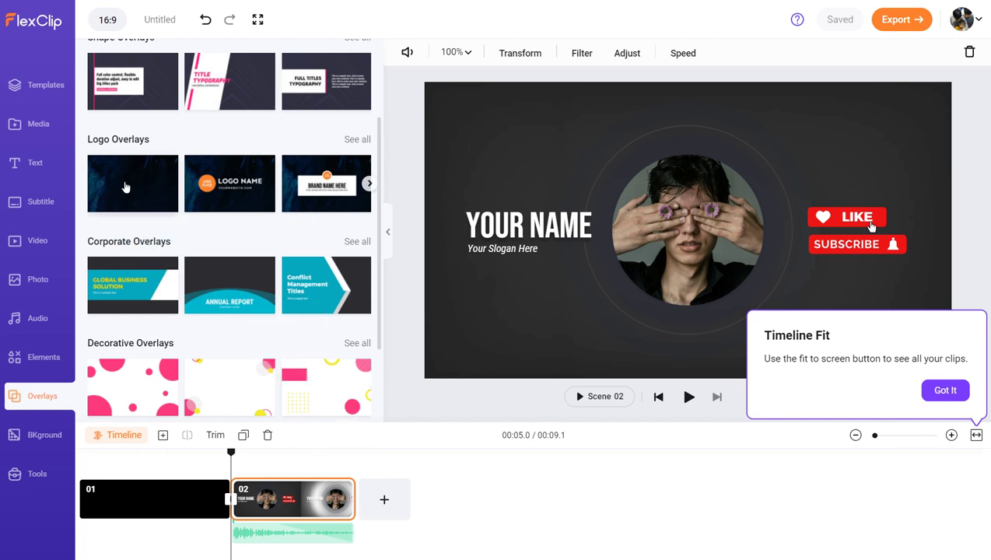